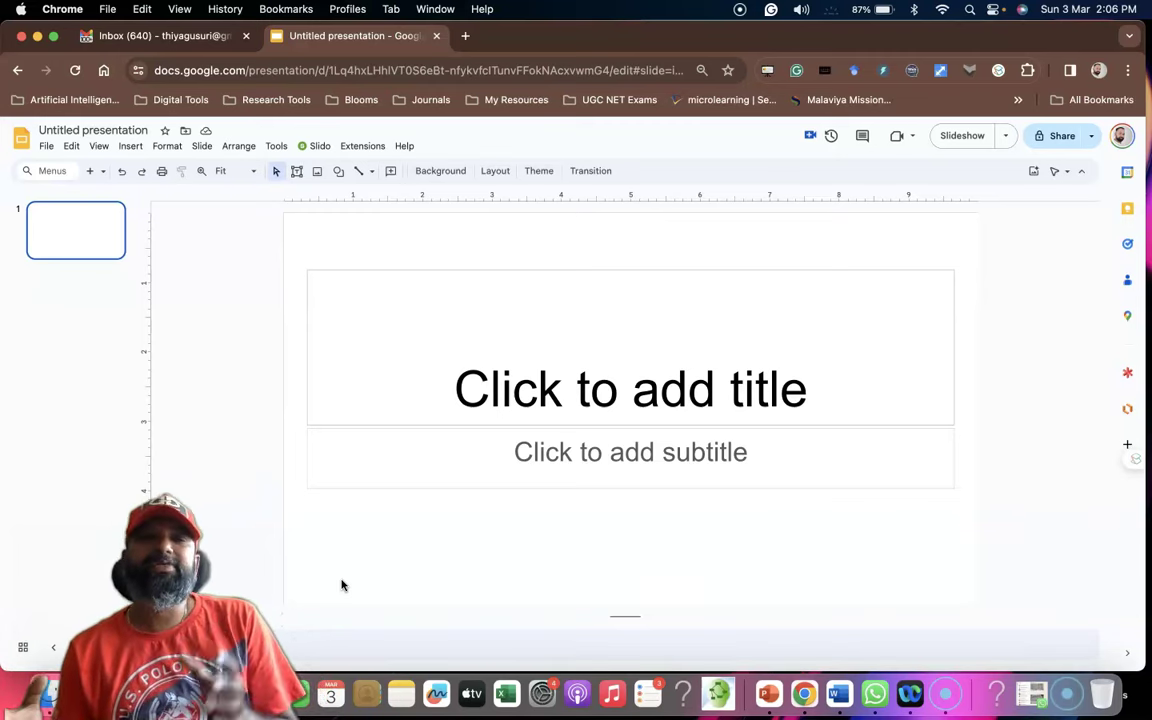
Start a Gemini image prompt and change its word from 'cat' to 'classroom'.
{"action": "left_click", "coordinate": [360, 572]}
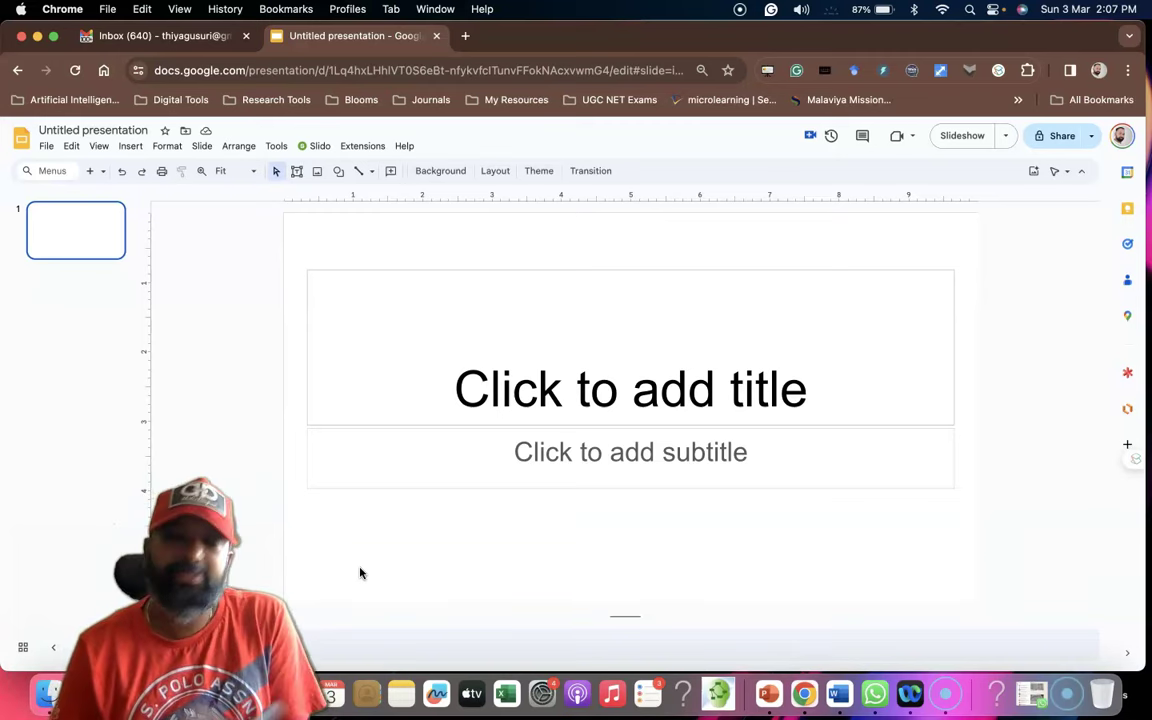
{"action": "left_click", "coordinate": [400, 248]}
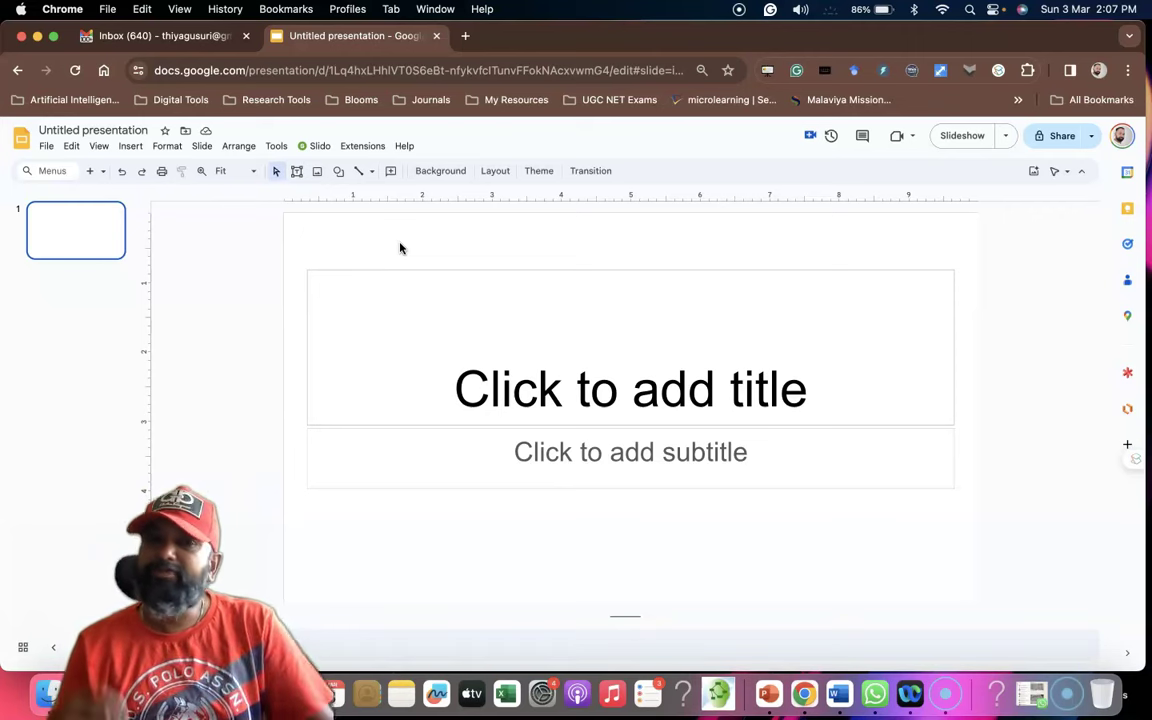
{"action": "left_click", "coordinate": [393, 233]}
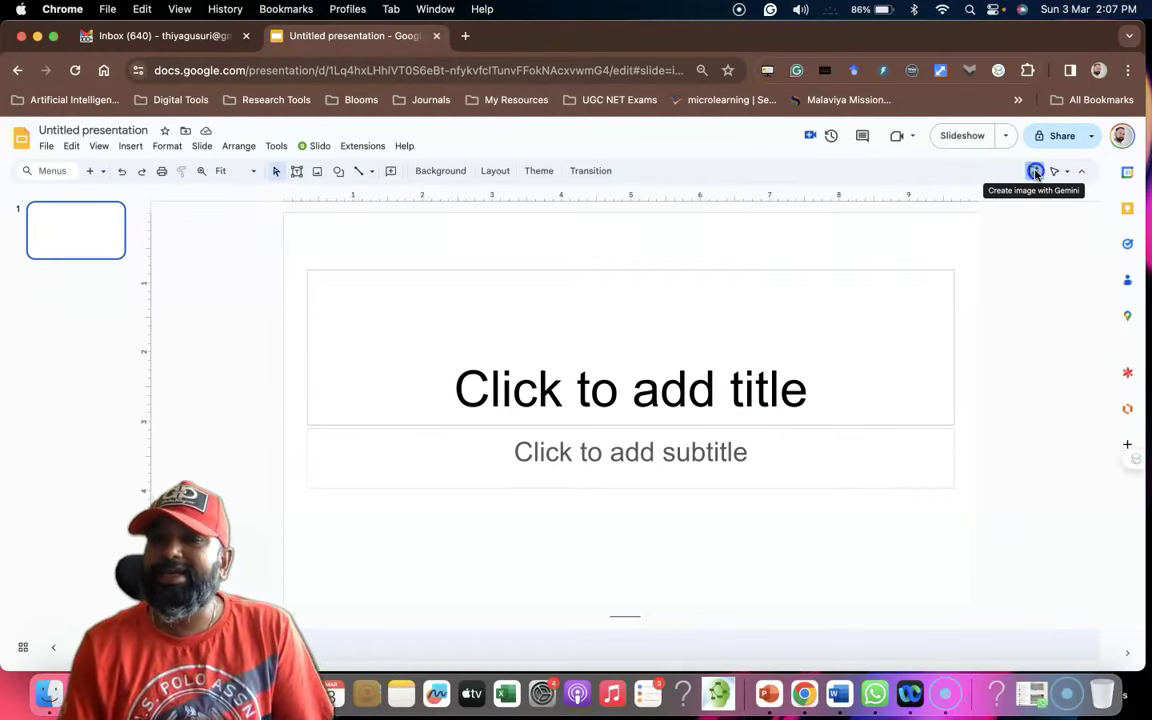
{"action": "left_click", "coordinate": [1035, 172]}
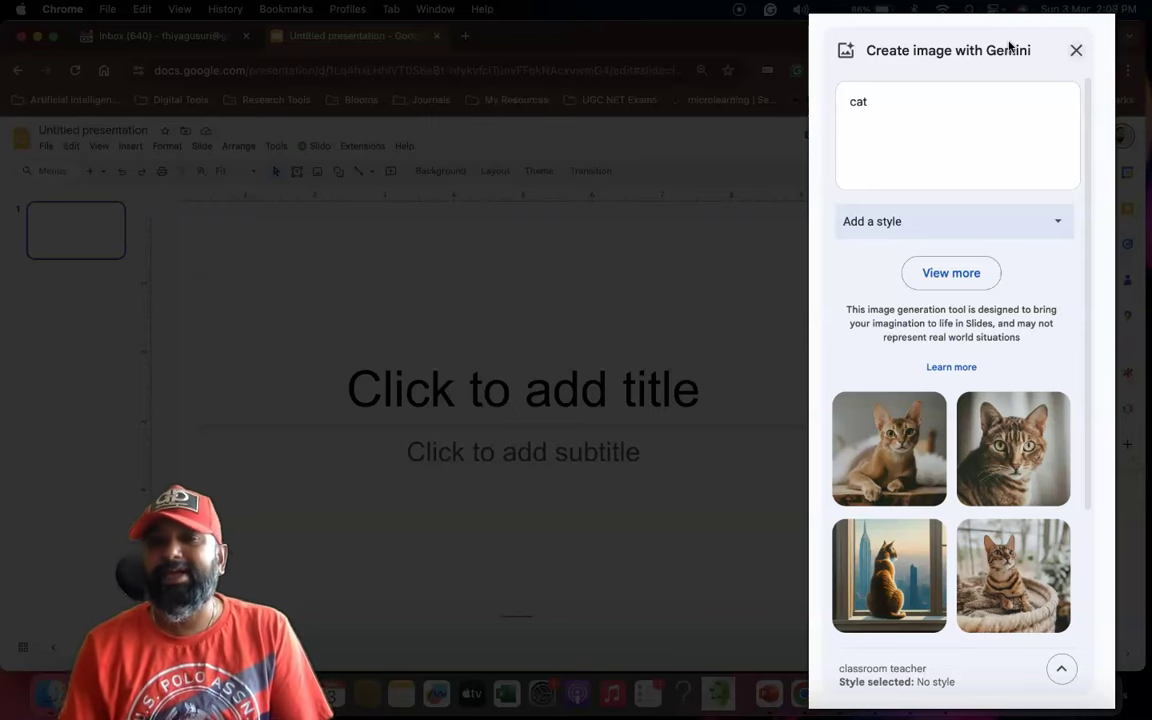
{"action": "left_click", "coordinate": [861, 105]}
{"action": "left_click_drag", "start_coordinate": [824, 110], "coordinate": [824, 96]}
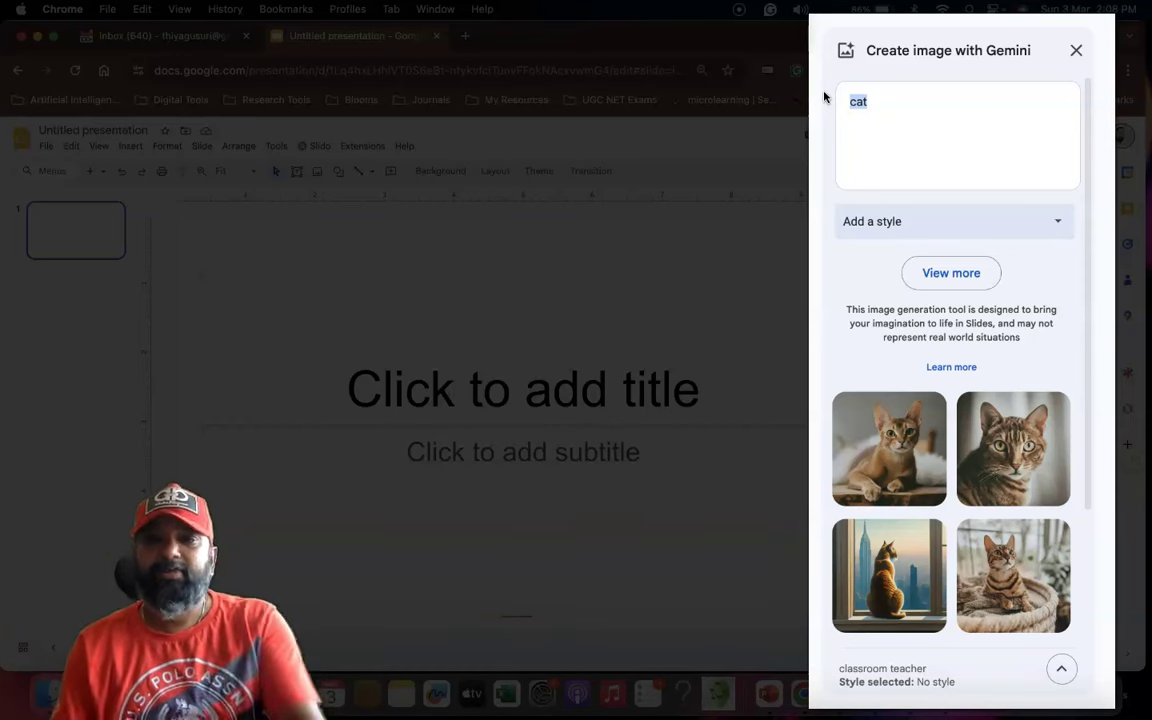
{"action": "type", "text": "classroom"}
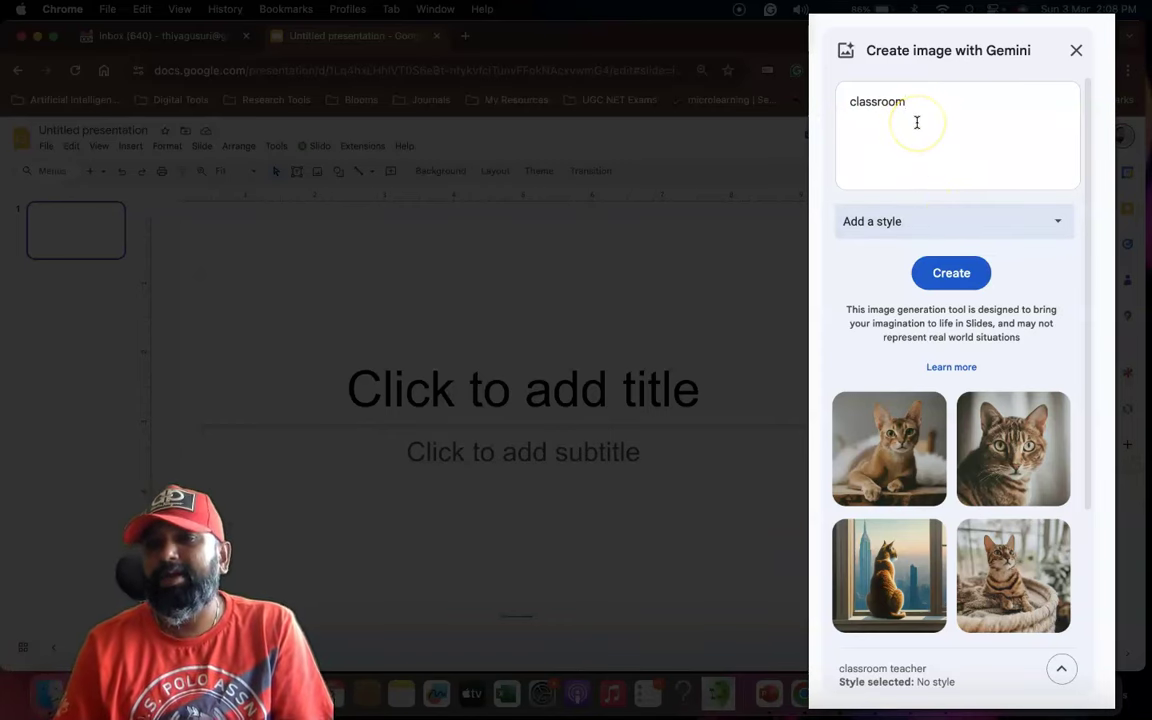
Generate the classroom images with the No style option kept.
{"action": "left_click", "coordinate": [929, 224]}
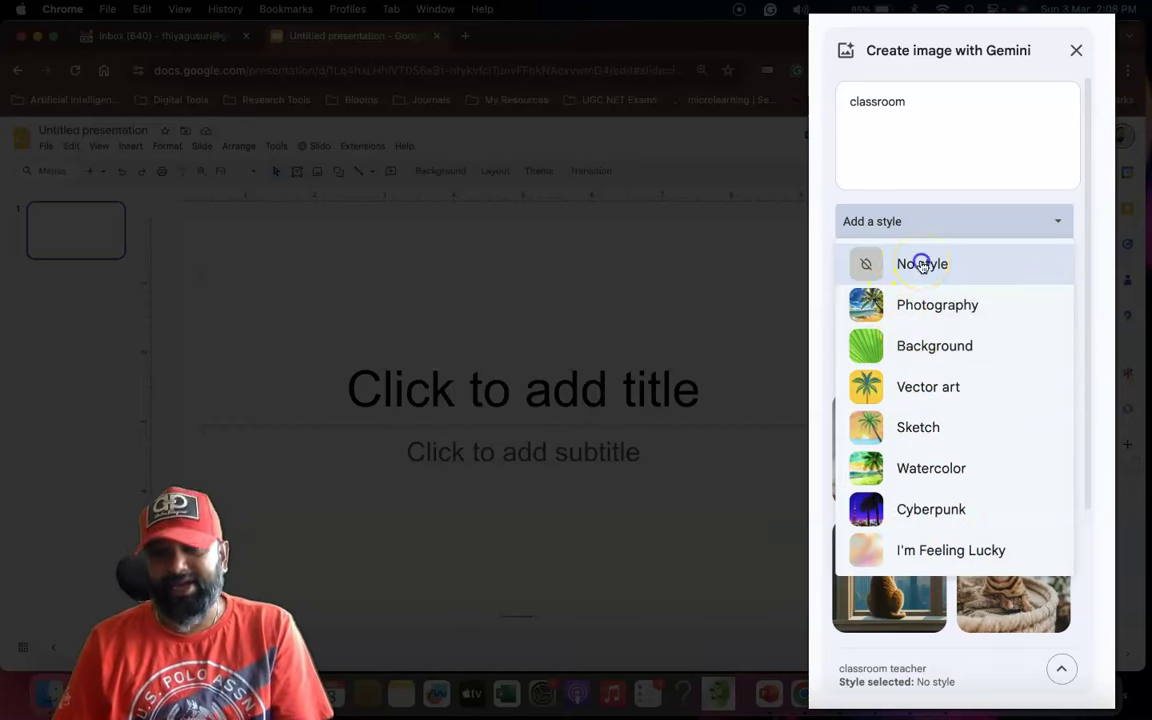
{"action": "left_click", "coordinate": [922, 264]}
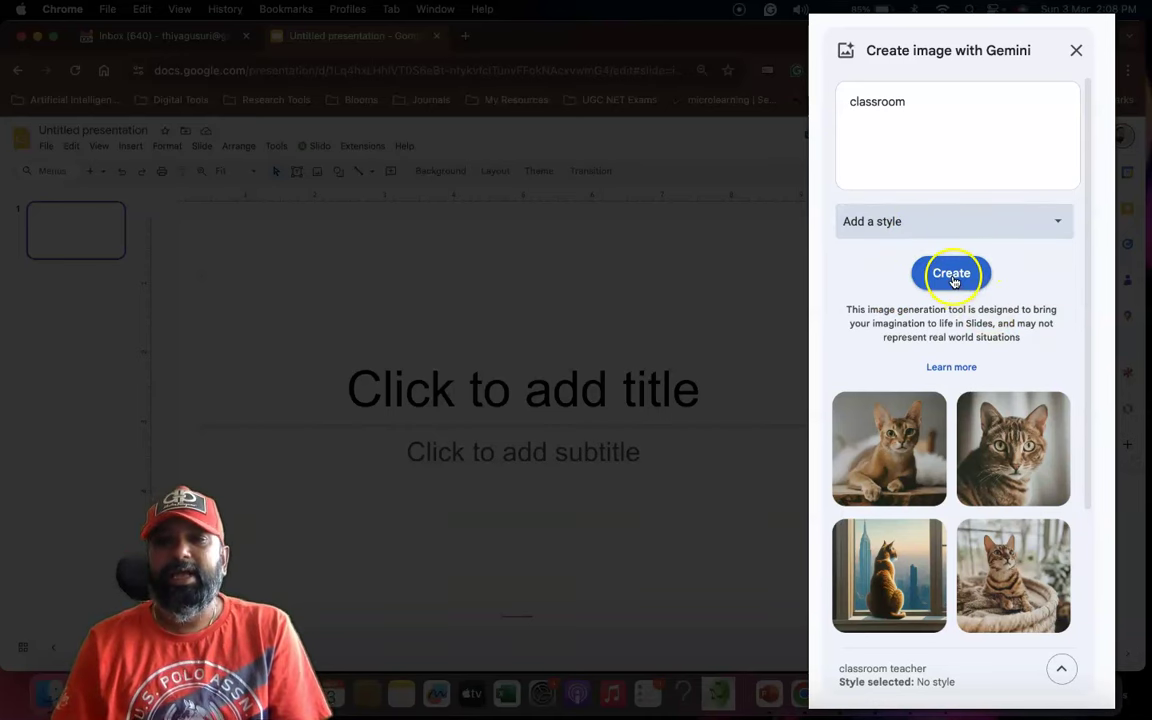
{"action": "left_click", "coordinate": [952, 276]}
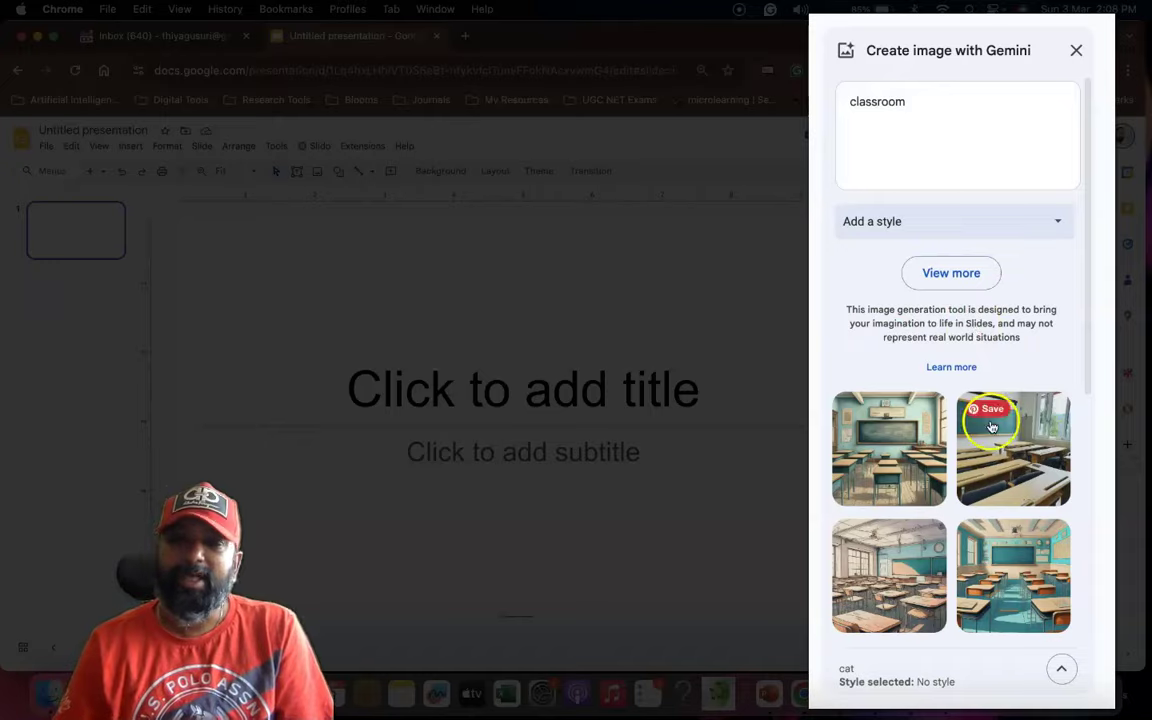
{"action": "scroll", "coordinate": [951, 484], "scroll_direction": "down", "scroll_amount": 2}
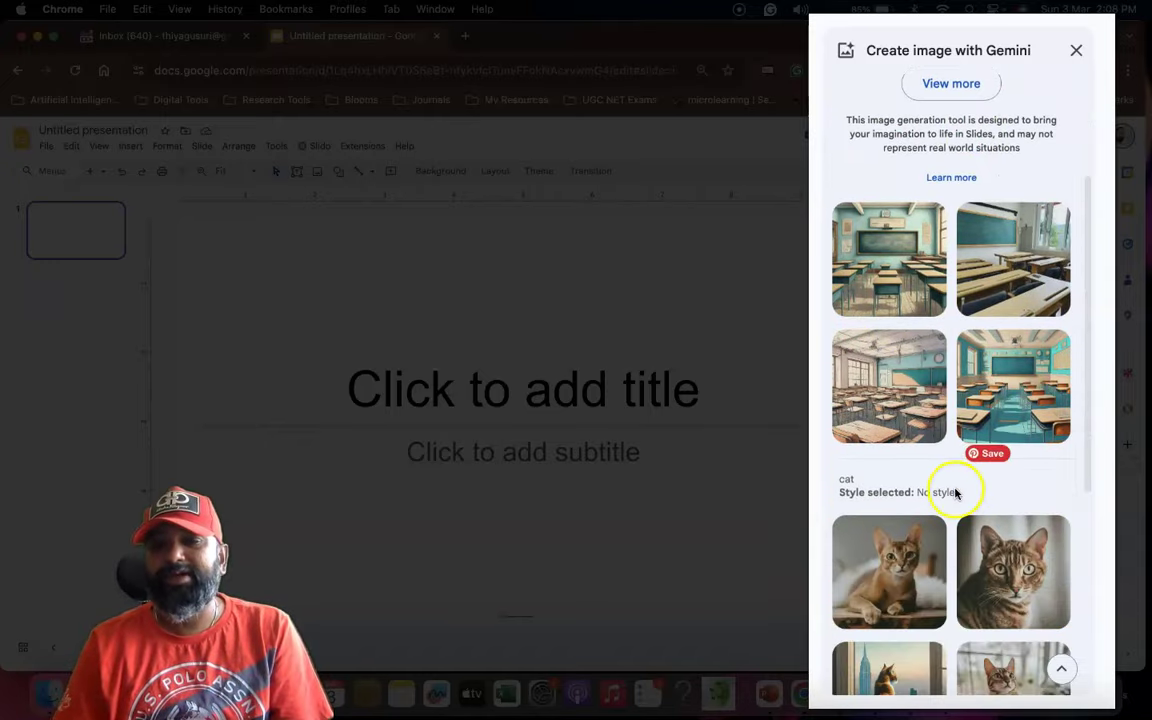
{"action": "scroll", "coordinate": [951, 489], "scroll_direction": "up", "scroll_amount": 2}
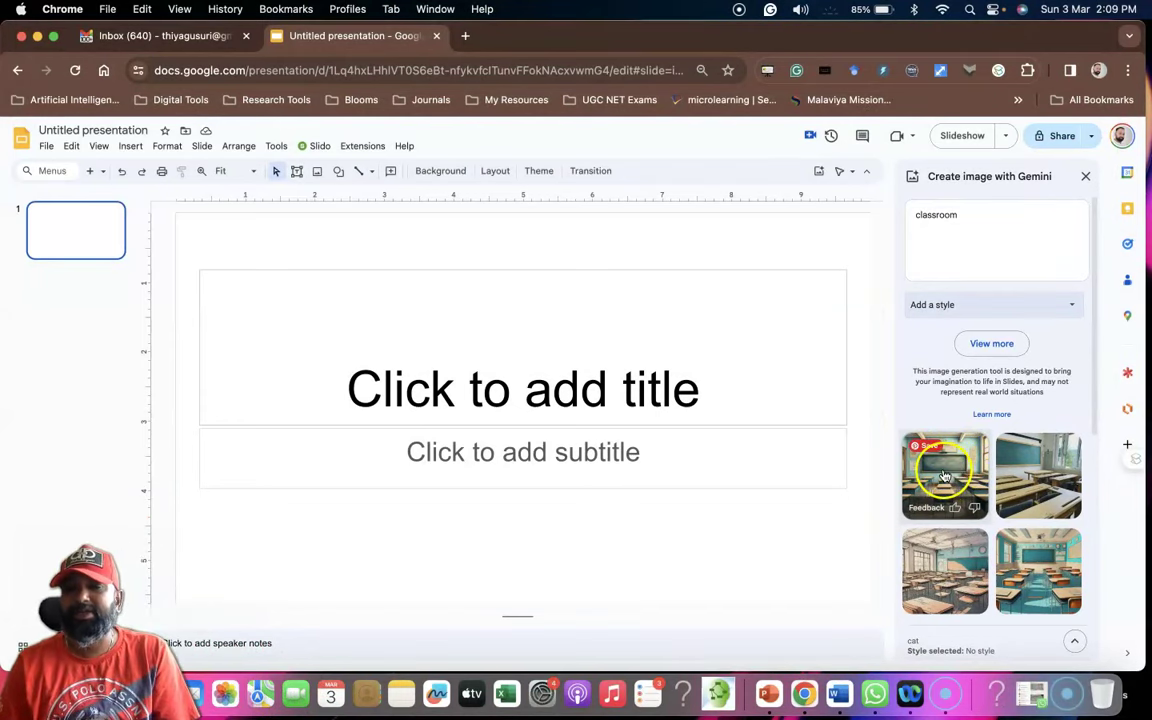
Insert the first classroom image on slide 1, enlarged and moved to the left side.
{"action": "left_click", "coordinate": [943, 474]}
{"action": "left_click_drag", "start_coordinate": [556, 436], "coordinate": [562, 415]}
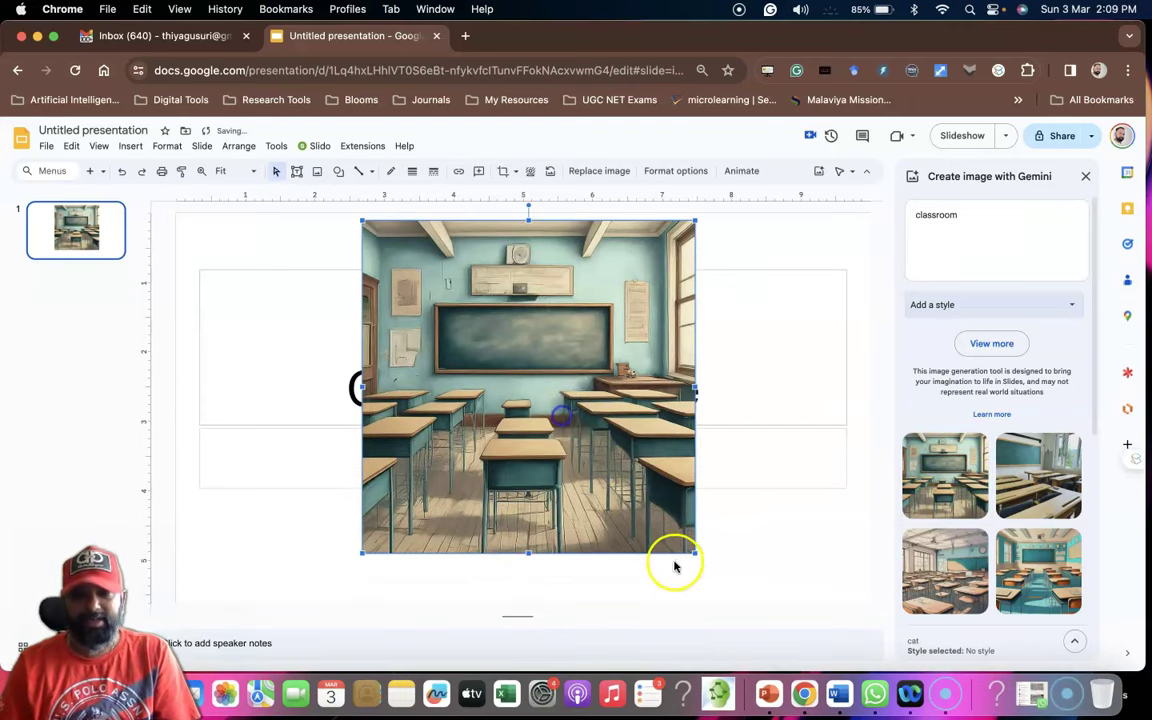
{"action": "left_click_drag", "start_coordinate": [697, 554], "coordinate": [727, 602]}
{"action": "left_click_drag", "start_coordinate": [526, 447], "coordinate": [412, 402]}
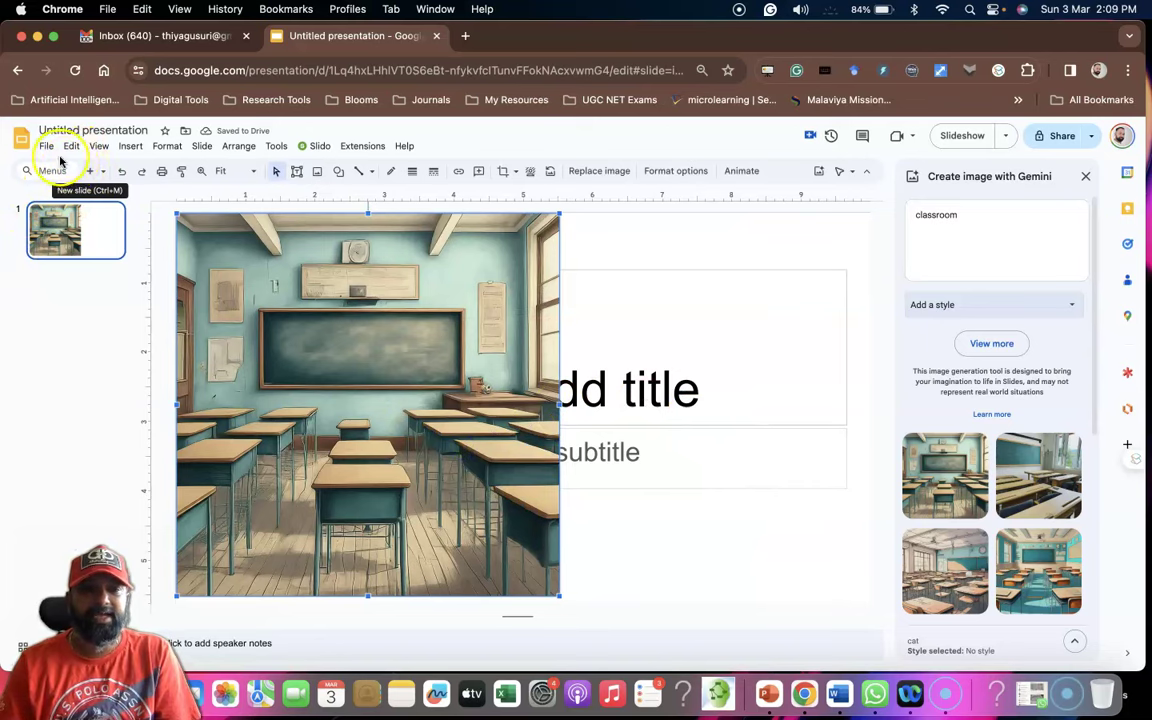
Add a new slide and place a second classroom image on slide 2.
{"action": "left_click", "coordinate": [130, 146]}
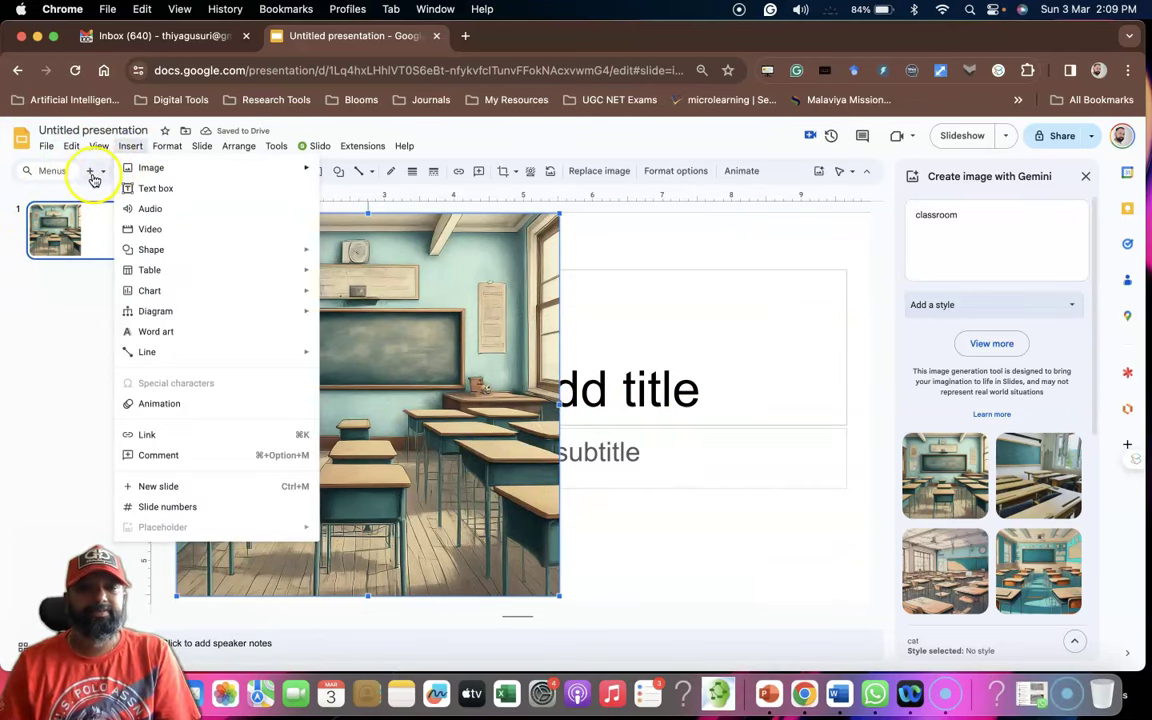
{"action": "left_click", "coordinate": [89, 172]}
{"action": "left_click", "coordinate": [75, 290]}
{"action": "mouse_move", "coordinate": [1038, 475]}
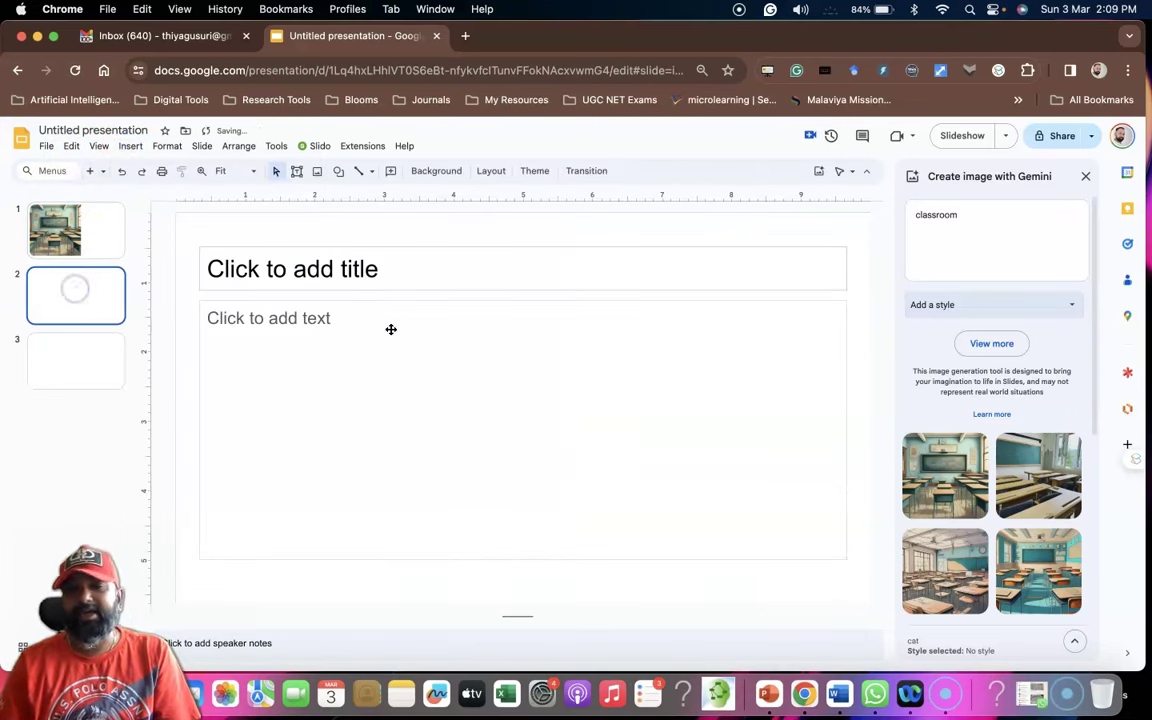
{"action": "left_click", "coordinate": [1029, 484]}
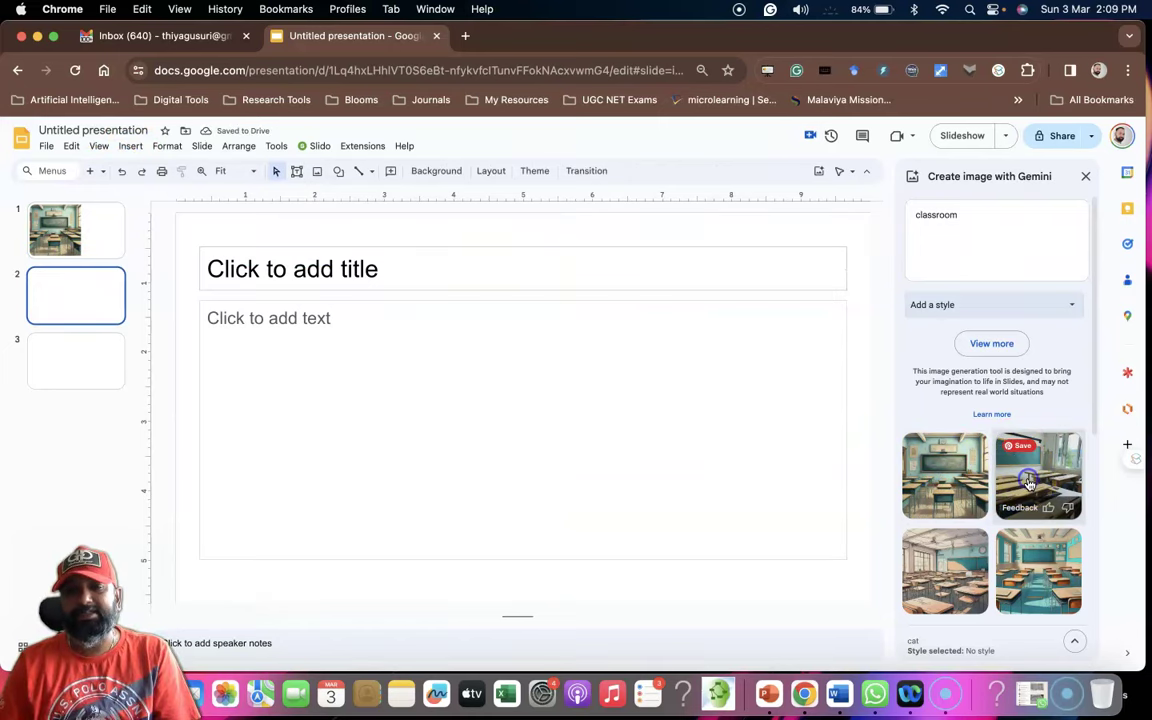
Put a sketched classroom image on slide 3 and a teal one on a new slide 4, then return to slide 1.
{"action": "left_click", "coordinate": [44, 385]}
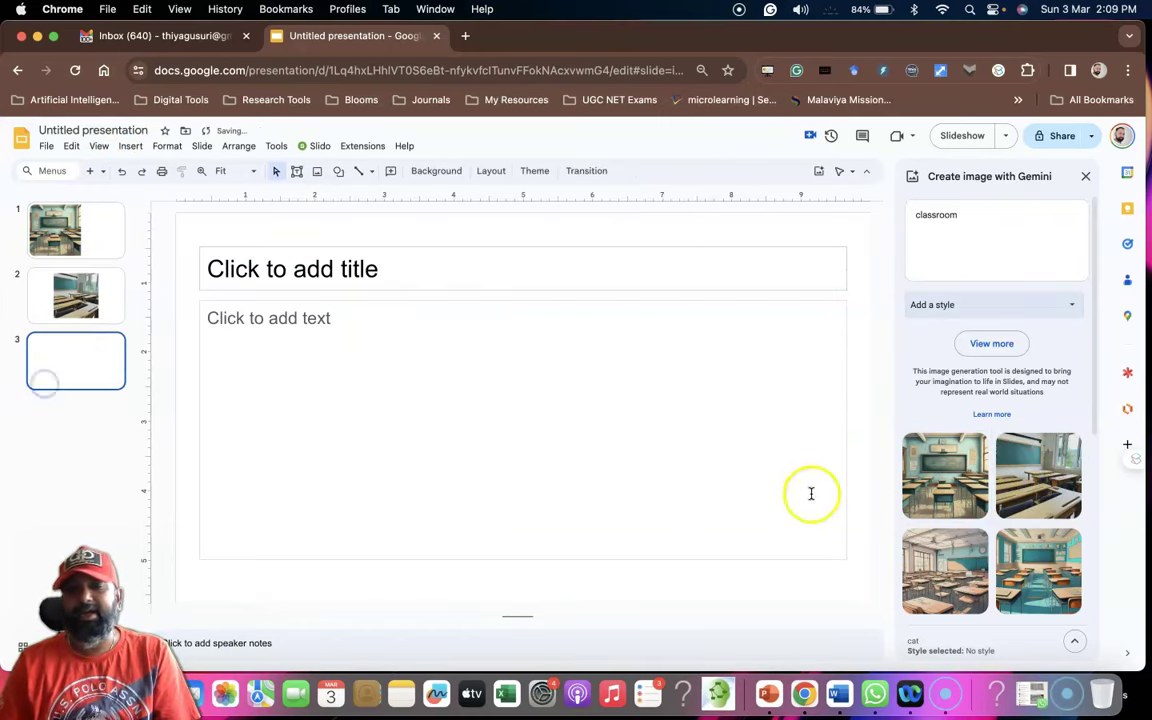
{"action": "left_click", "coordinate": [940, 568]}
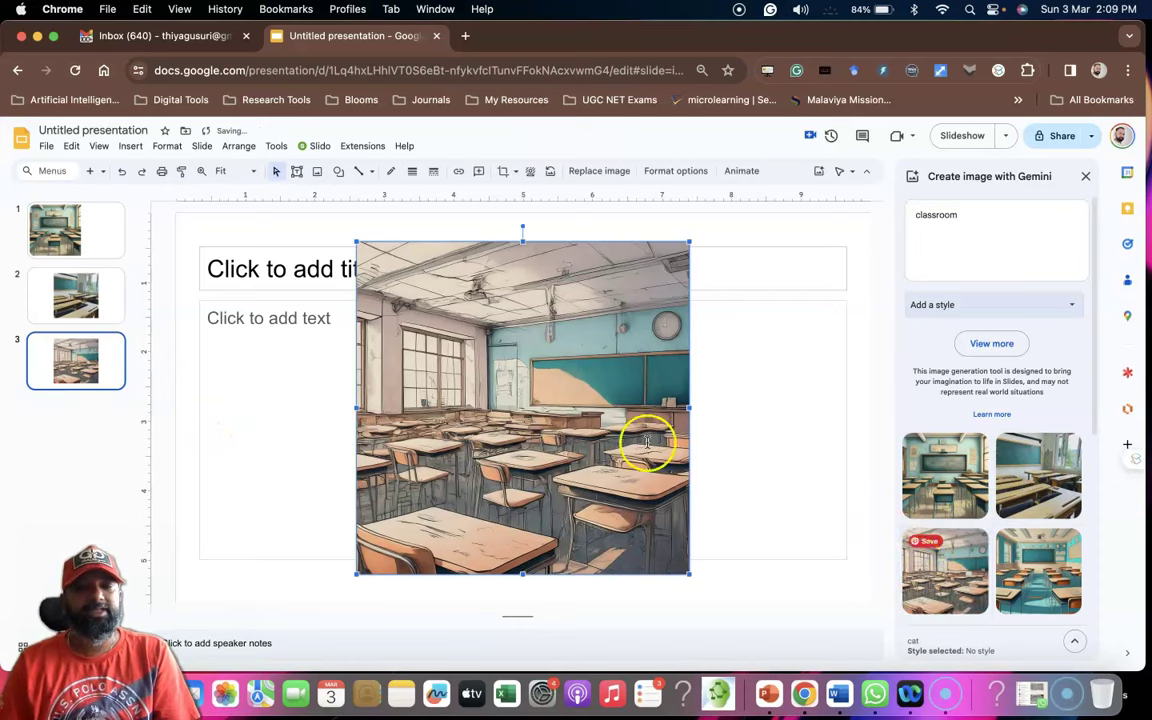
{"action": "left_click", "coordinate": [89, 175]}
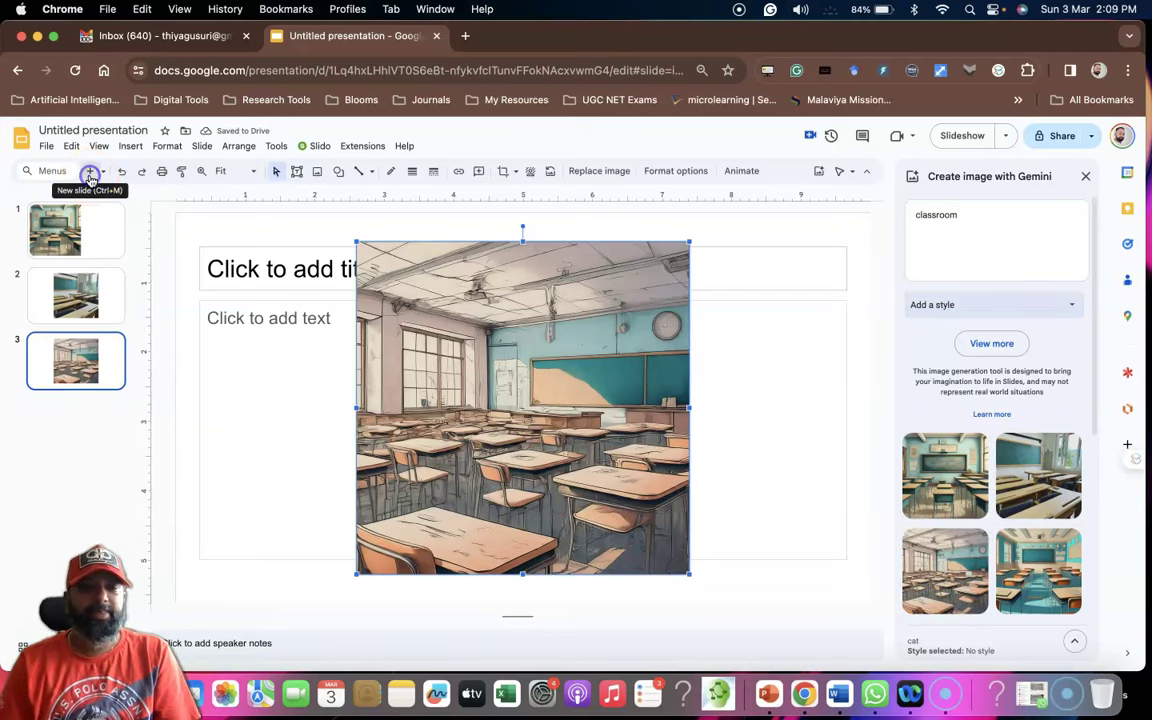
{"action": "left_click", "coordinate": [1040, 573]}
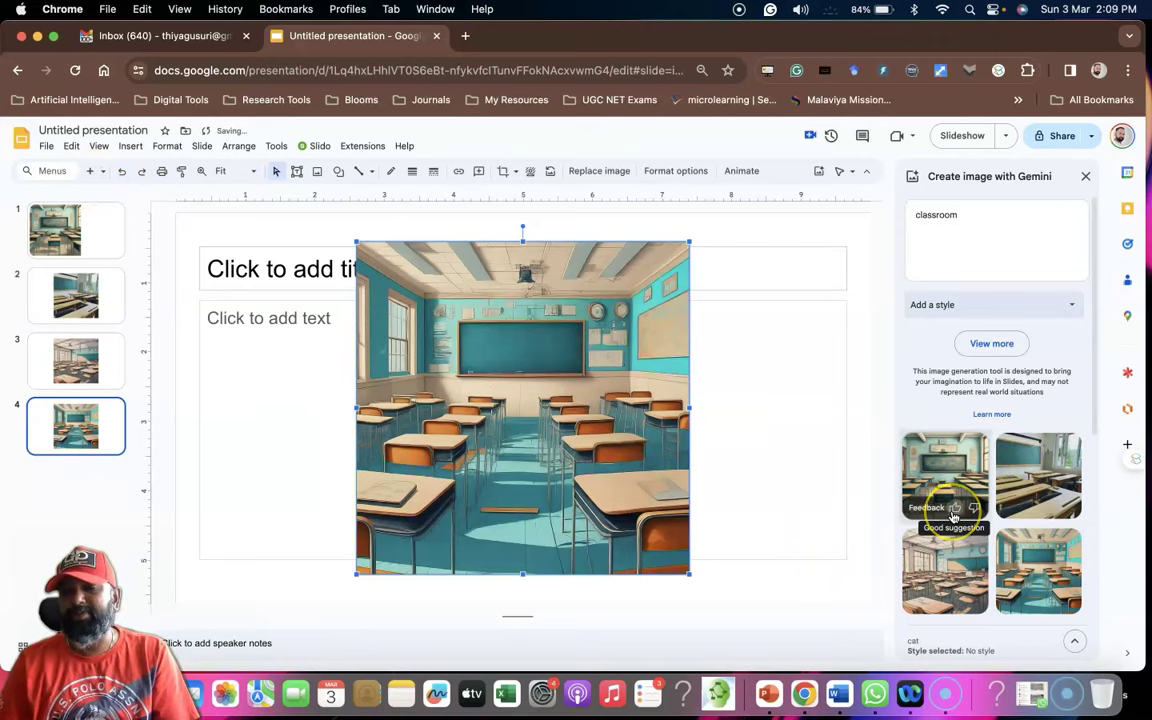
{"action": "left_click", "coordinate": [974, 509]}
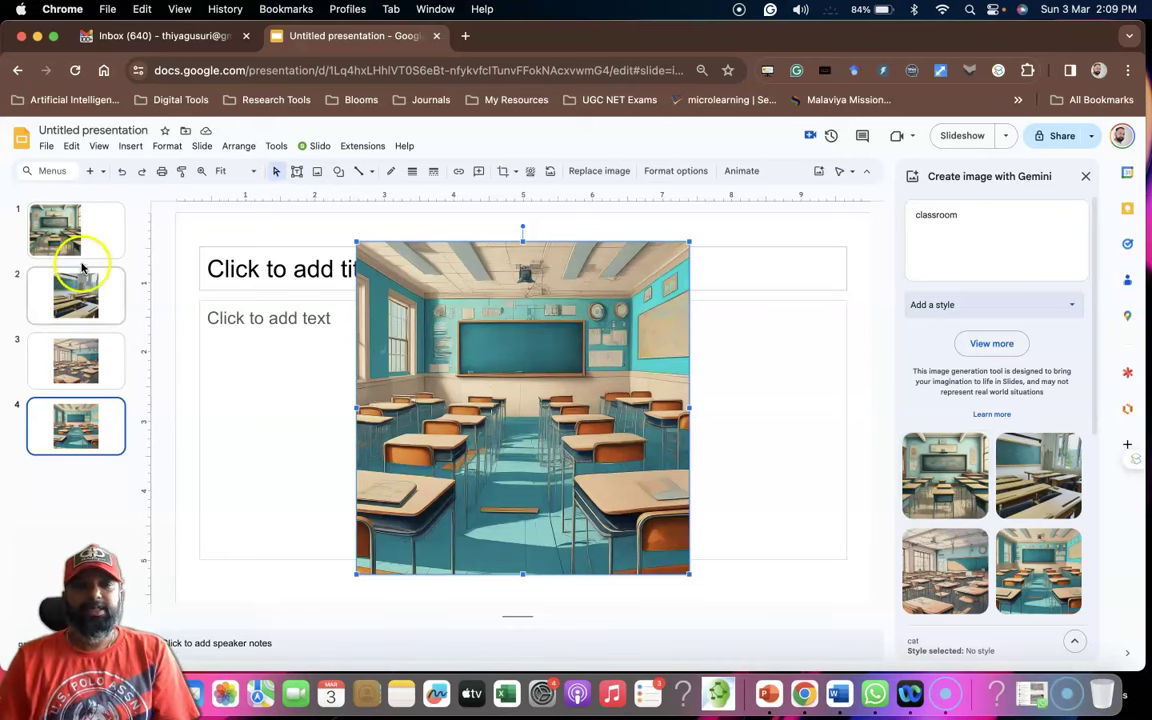
{"action": "left_click", "coordinate": [96, 232]}
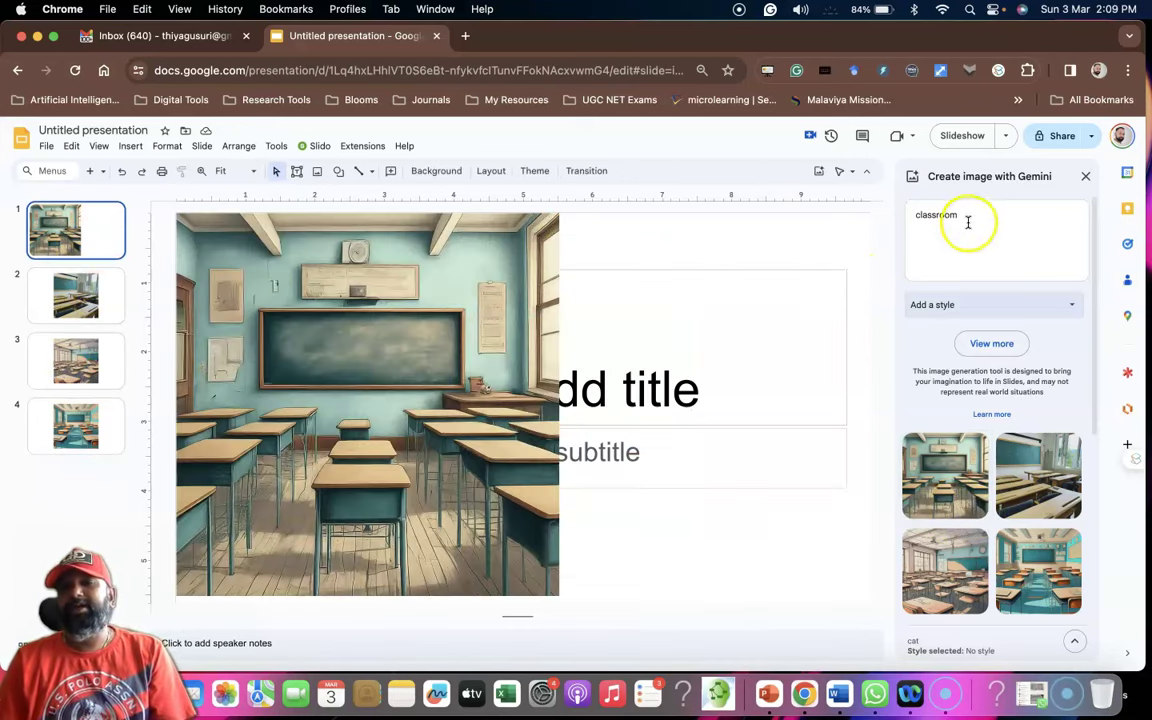
Change the prompt to 'apple above honey bee' and generate Photography-style images.
{"action": "left_click_drag", "start_coordinate": [969, 224], "coordinate": [893, 217]}
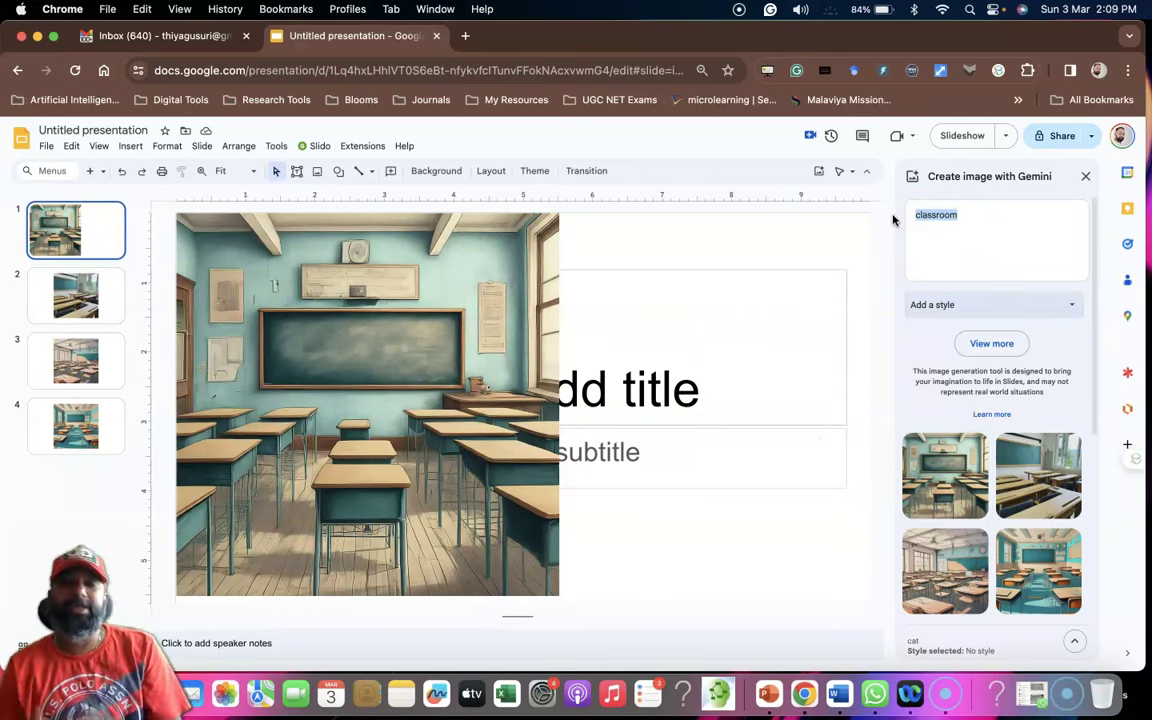
{"action": "type", "text": "apple above honey bee"}
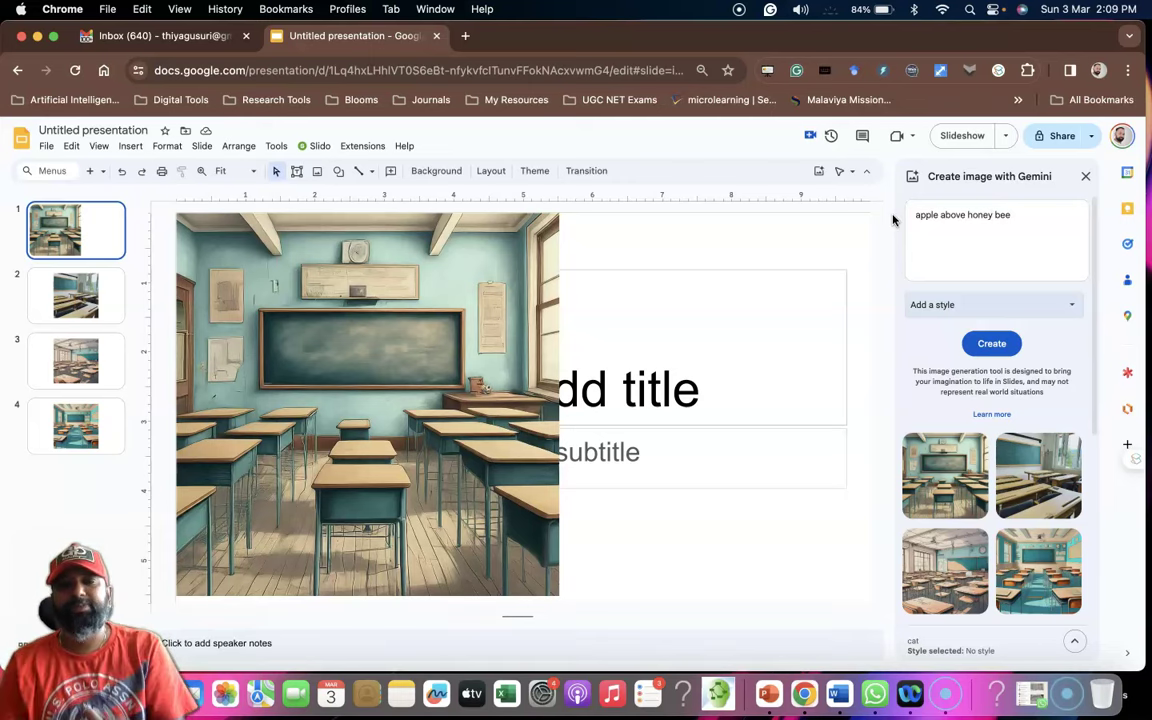
{"action": "left_click", "coordinate": [1020, 304]}
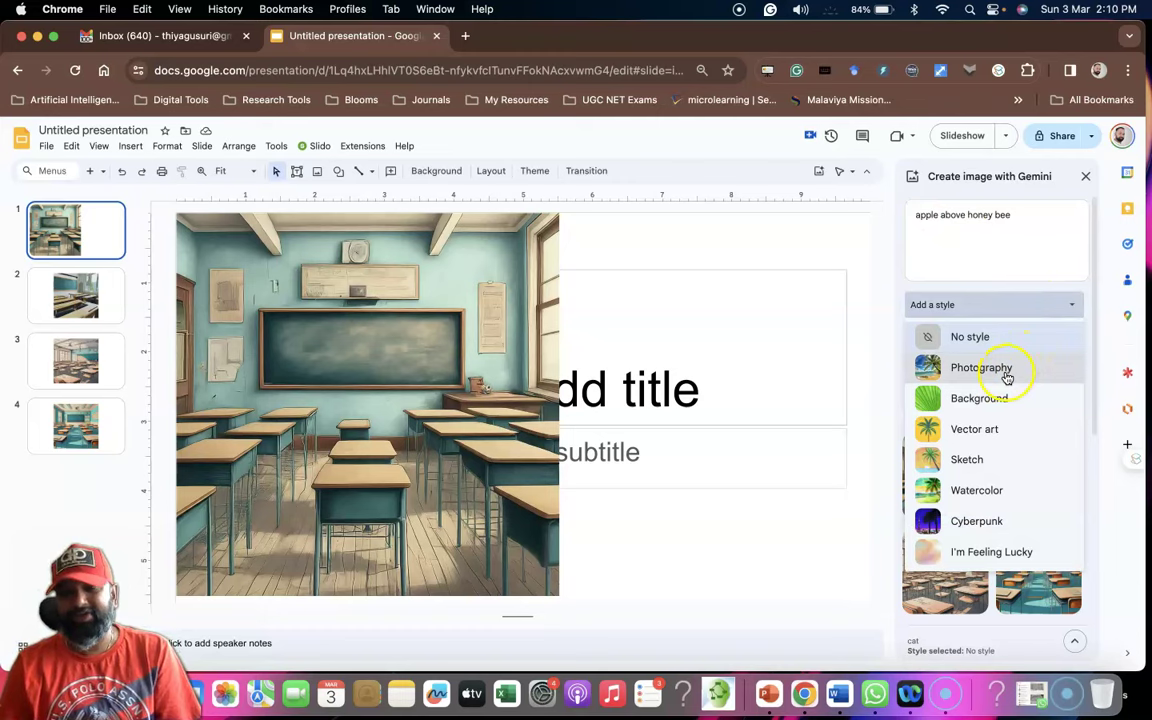
{"action": "left_click", "coordinate": [1007, 372]}
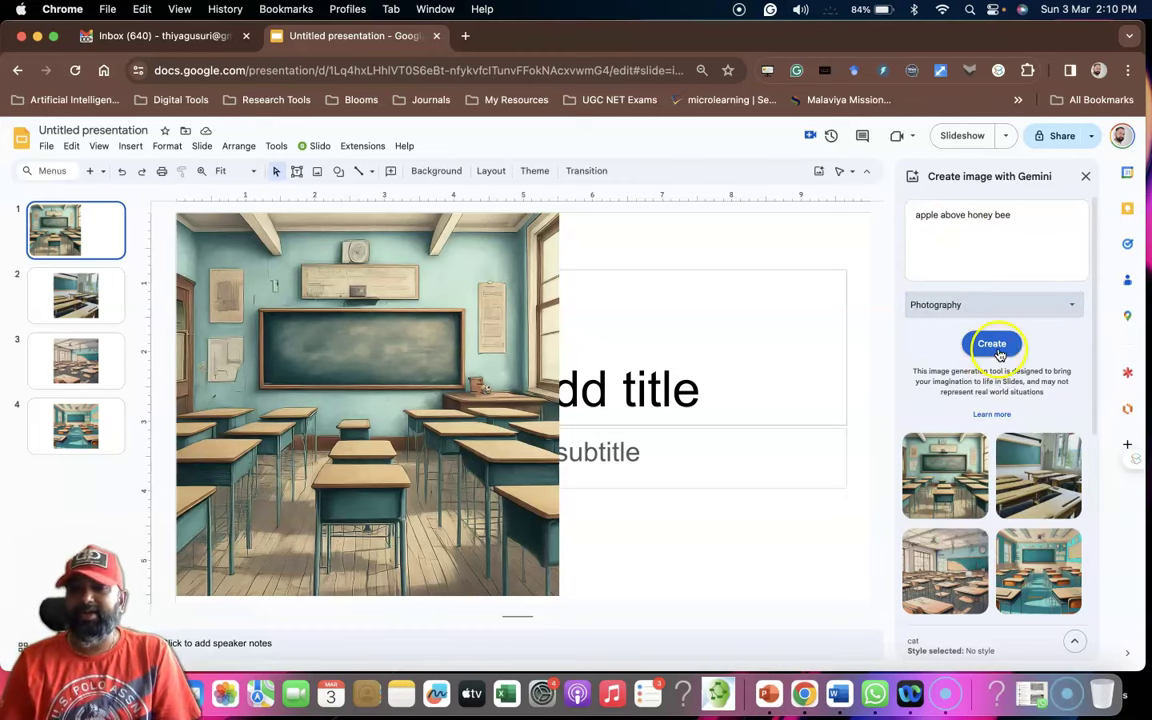
{"action": "left_click", "coordinate": [993, 345]}
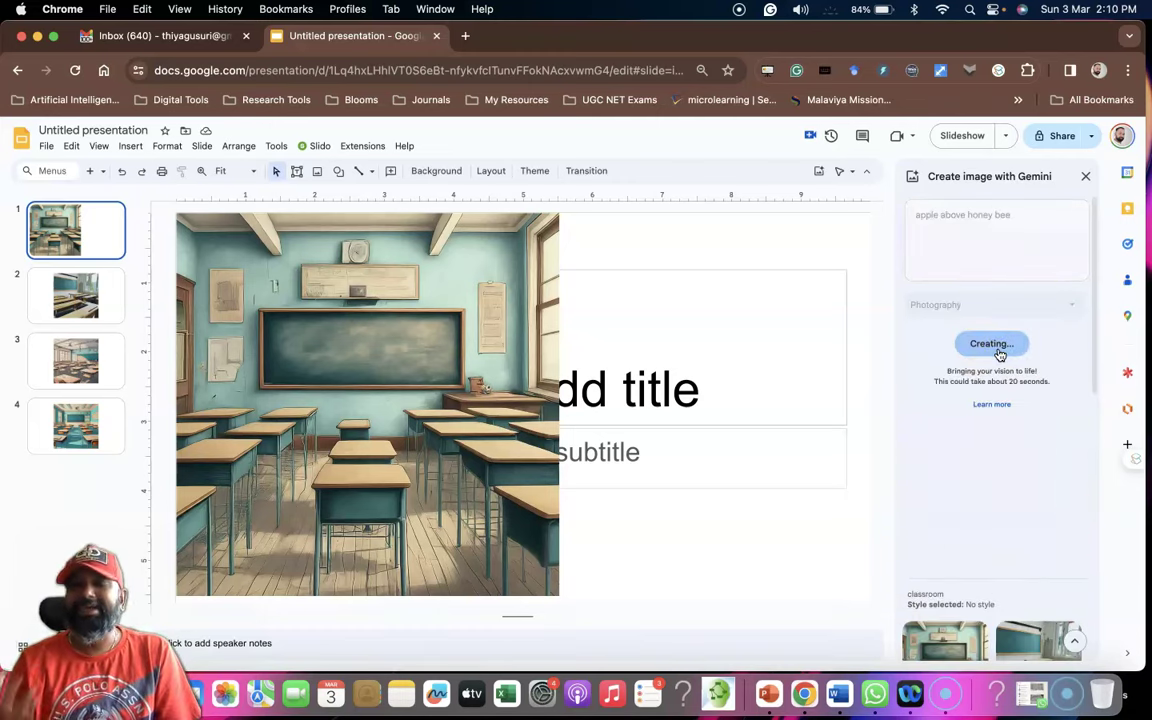
{"action": "mouse_move", "coordinate": [1038, 467]}
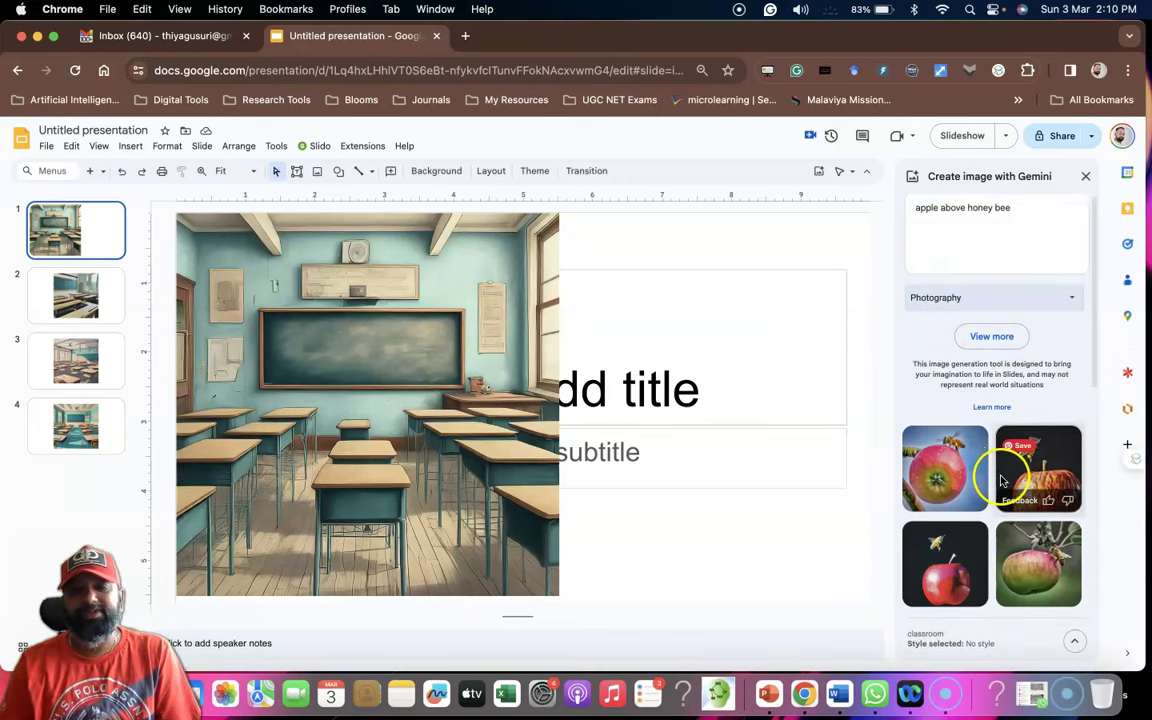
{"action": "scroll", "coordinate": [1073, 463], "scroll_direction": "down", "scroll_amount": 1}
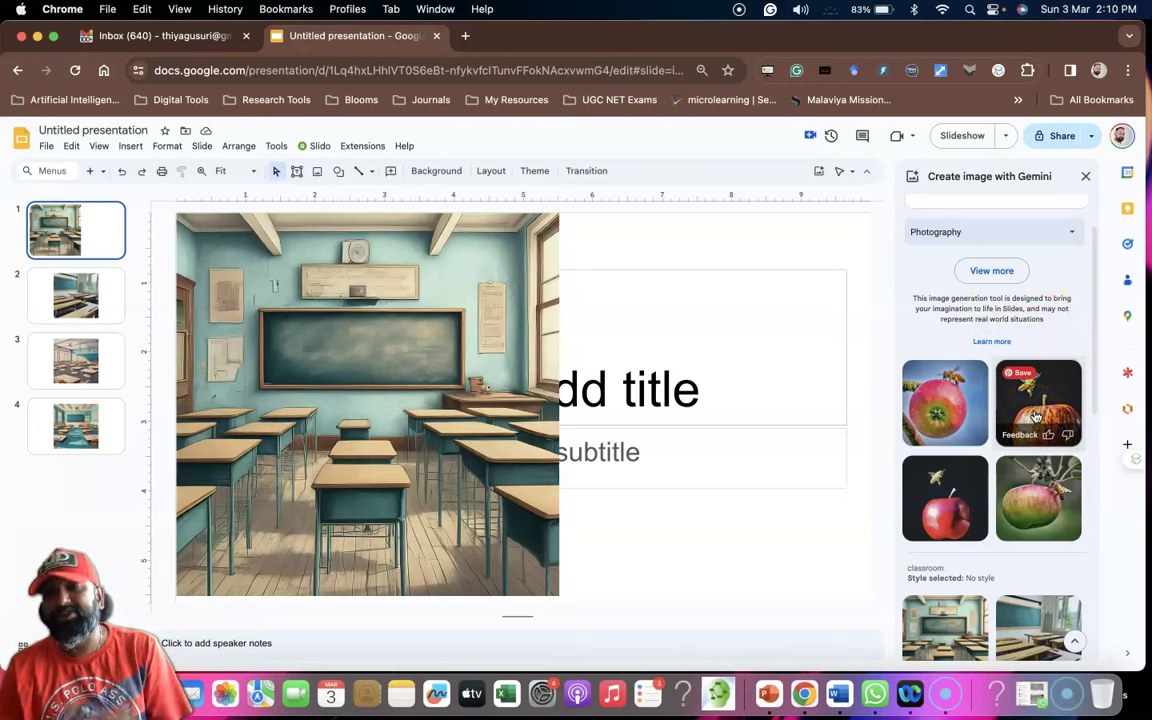
Place apple-and-bee photos to the right of the classroom images on slides 1 and 2.
{"action": "left_click", "coordinate": [1035, 416]}
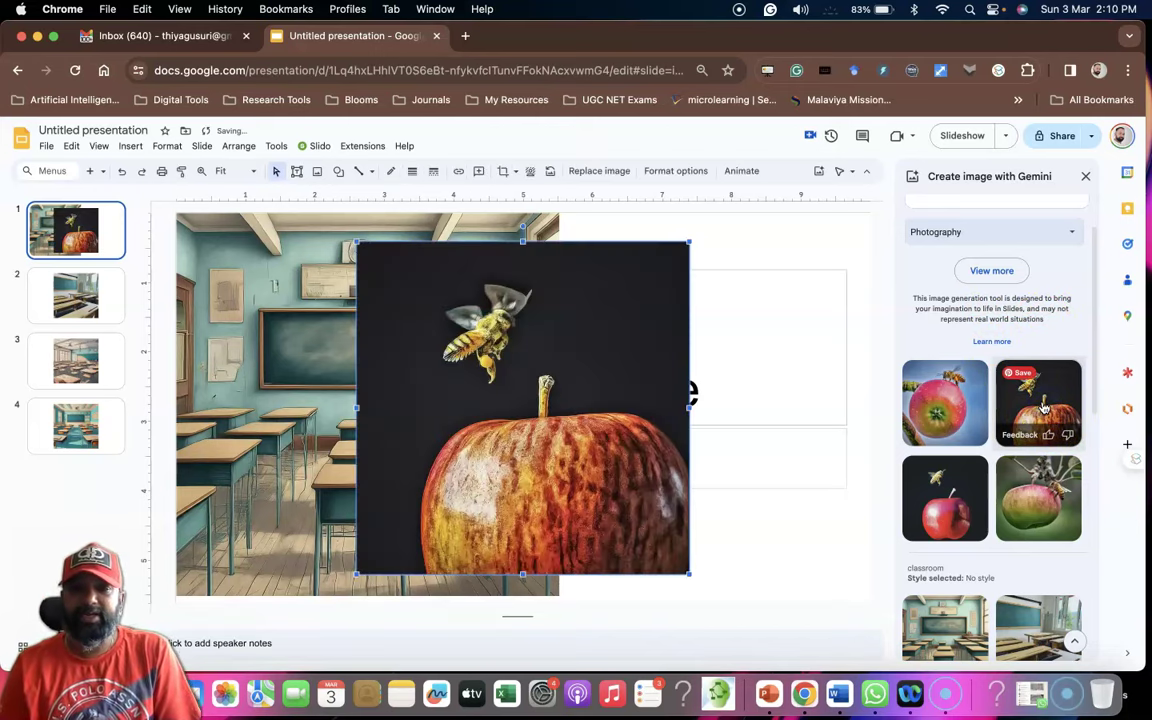
{"action": "left_click_drag", "start_coordinate": [636, 386], "coordinate": [800, 390]}
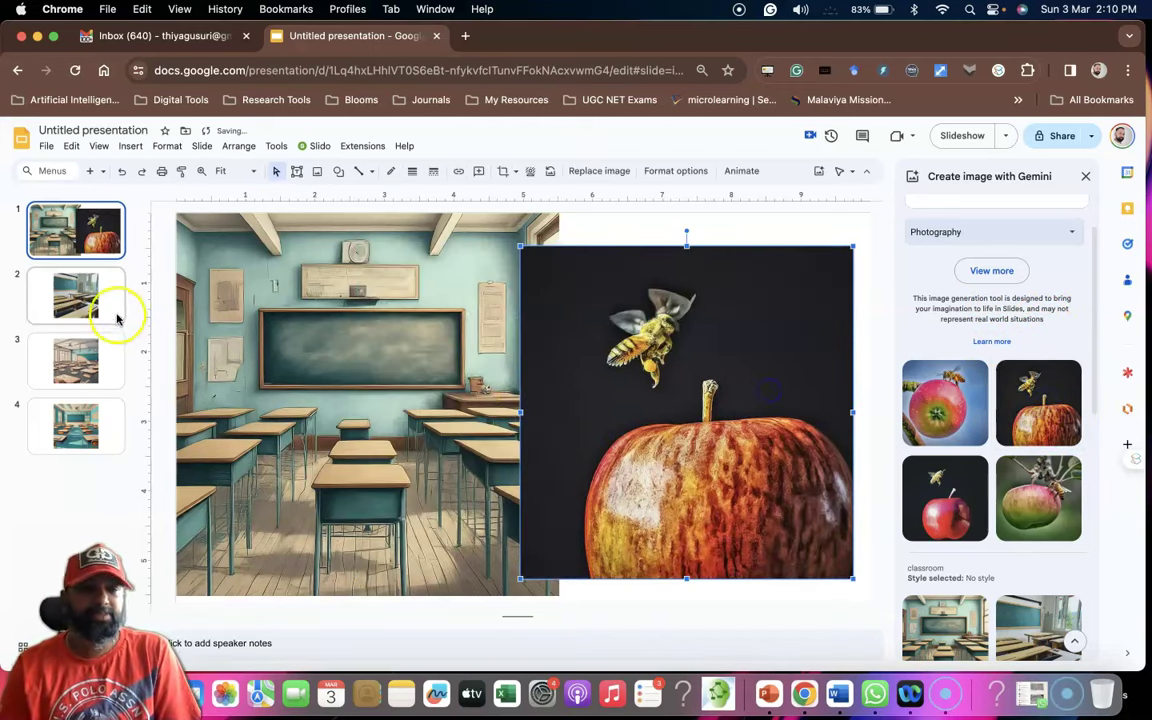
{"action": "left_click", "coordinate": [108, 318]}
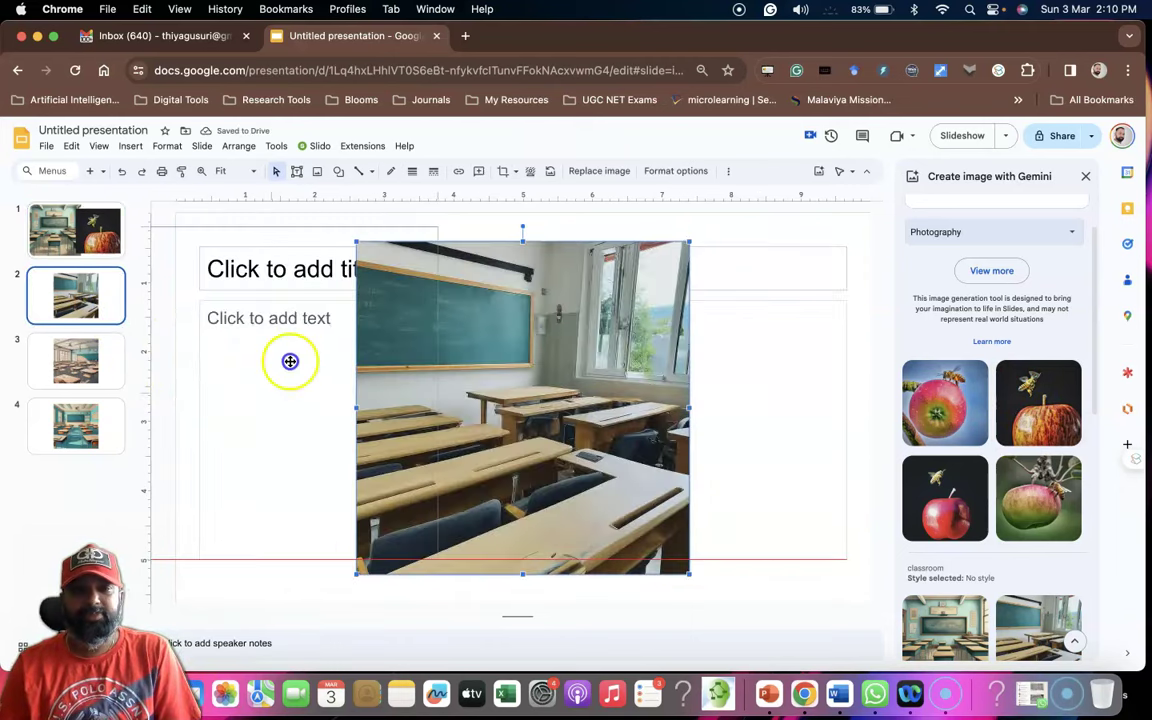
{"action": "left_click_drag", "start_coordinate": [326, 362], "coordinate": [159, 348]}
{"action": "left_click", "coordinate": [945, 498]}
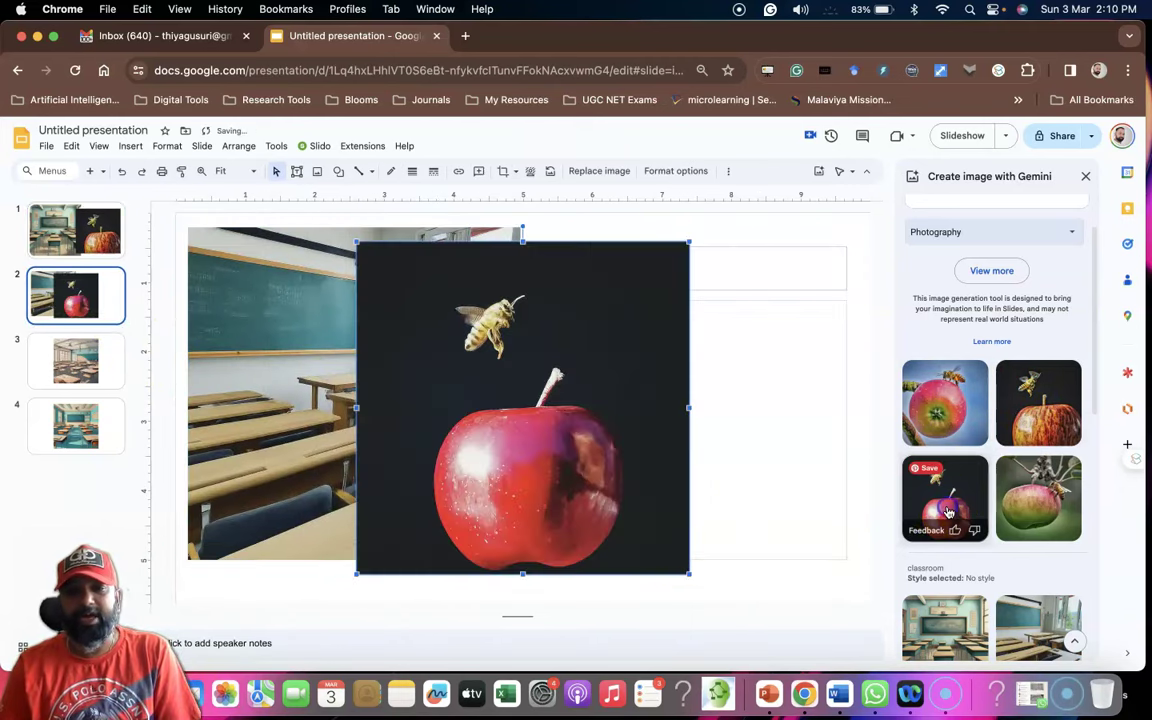
{"action": "mouse_move", "coordinate": [534, 407]}
{"action": "left_mouse_down"}
{"action": "mouse_move", "coordinate": [673, 392]}
{"action": "mouse_move", "coordinate": [691, 377]}
{"action": "left_mouse_up"}
Regenerate the images in Sketch style and set the apple-with-pencils sketch beside slide 3's classroom image.
{"action": "left_click", "coordinate": [1005, 231]}
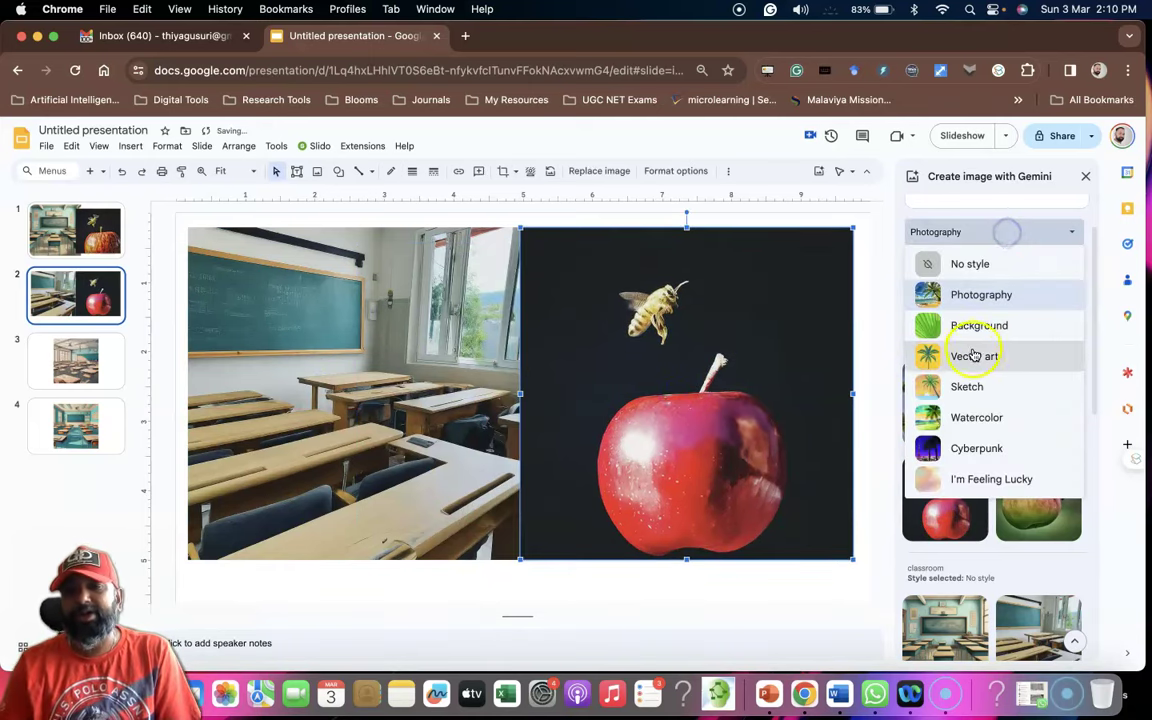
{"action": "left_click", "coordinate": [963, 387]}
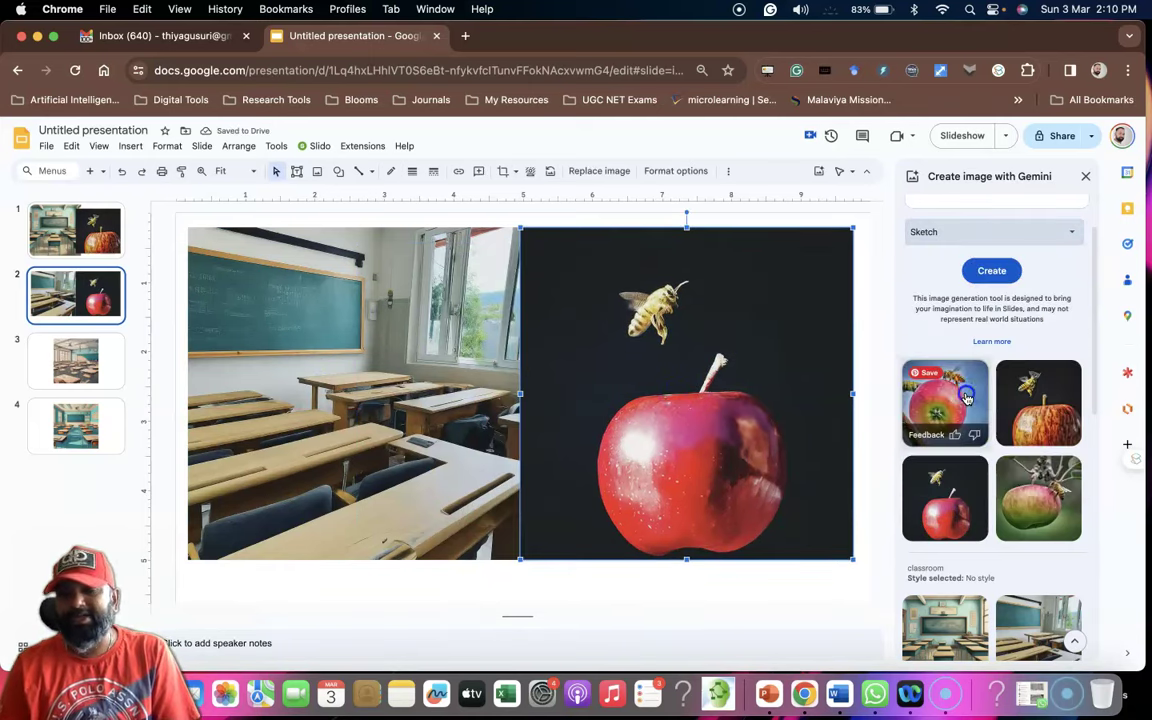
{"action": "left_click", "coordinate": [992, 272]}
{"action": "left_click", "coordinate": [76, 360]}
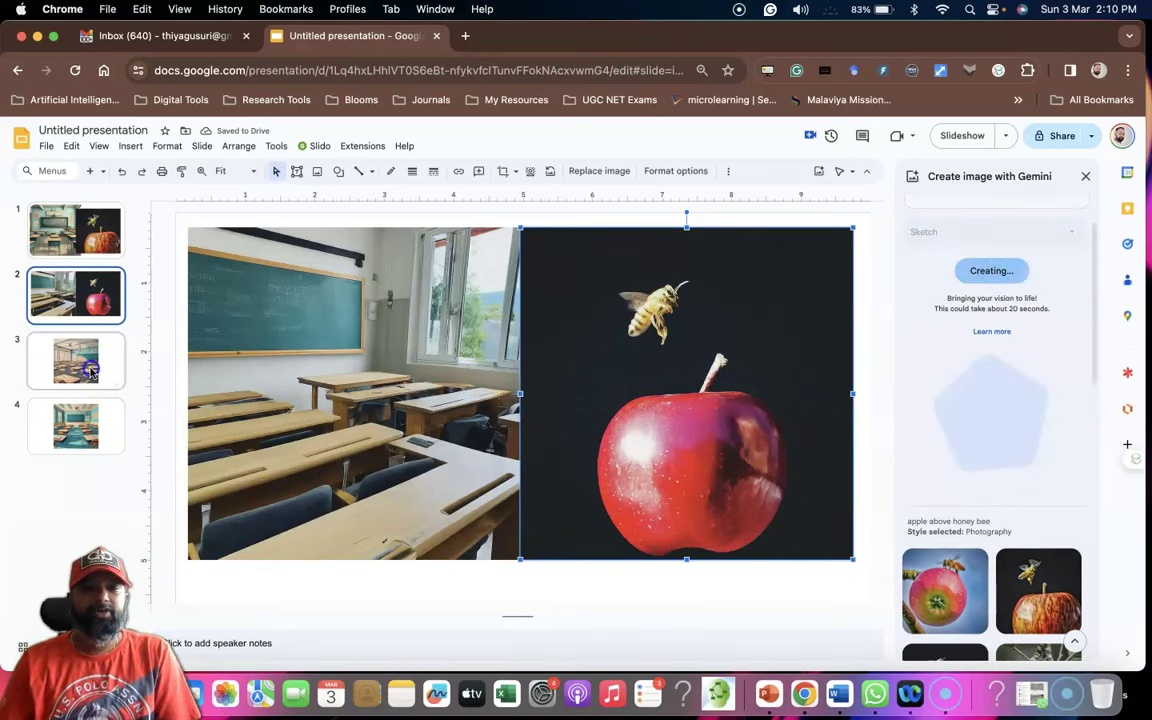
{"action": "left_click_drag", "start_coordinate": [399, 363], "coordinate": [313, 345]}
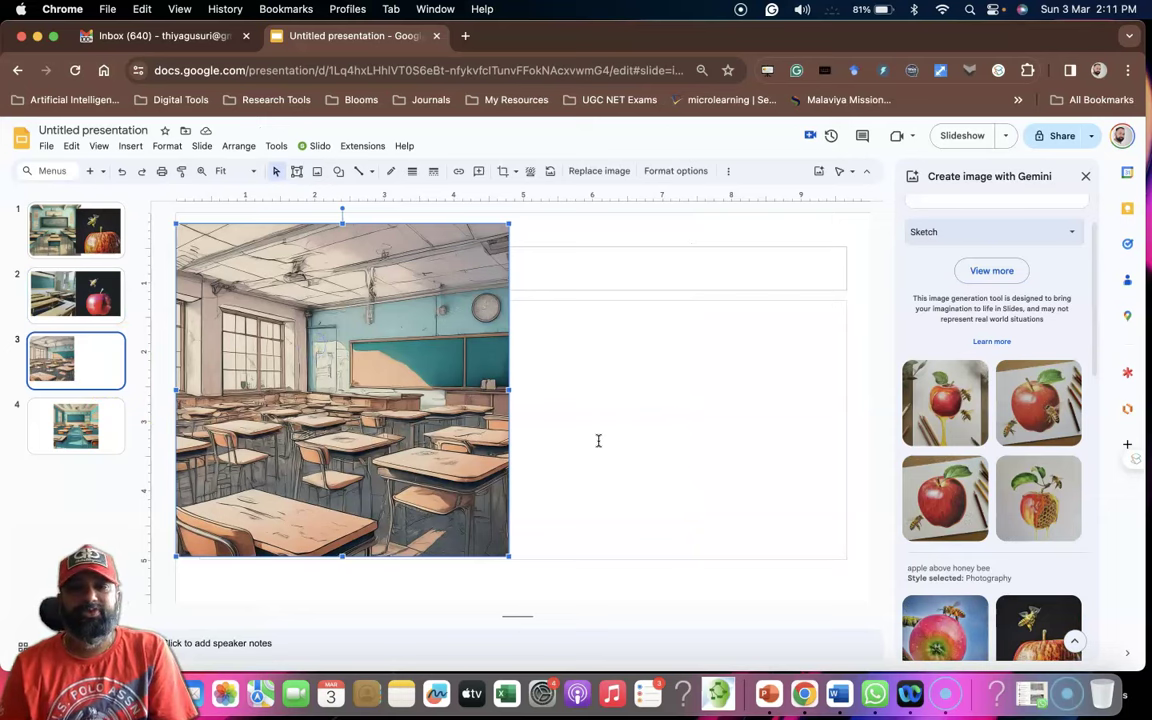
{"action": "mouse_move", "coordinate": [1038, 403]}
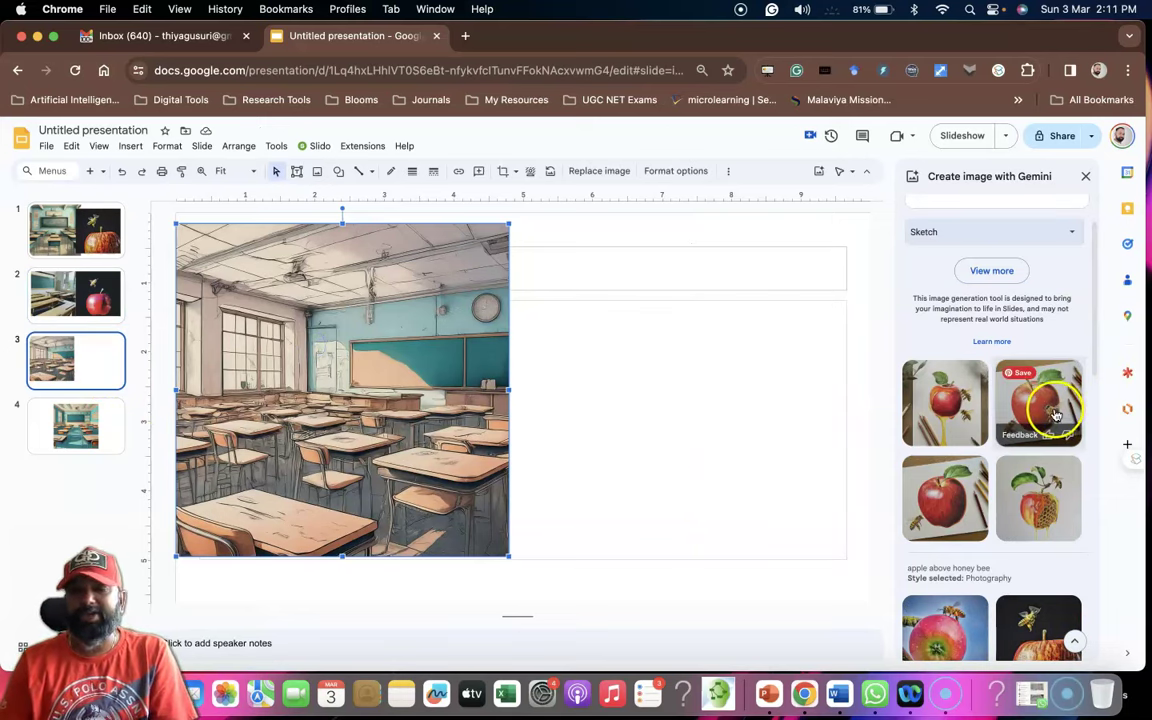
{"action": "left_click", "coordinate": [1055, 414]}
{"action": "left_click_drag", "start_coordinate": [581, 406], "coordinate": [716, 399]}
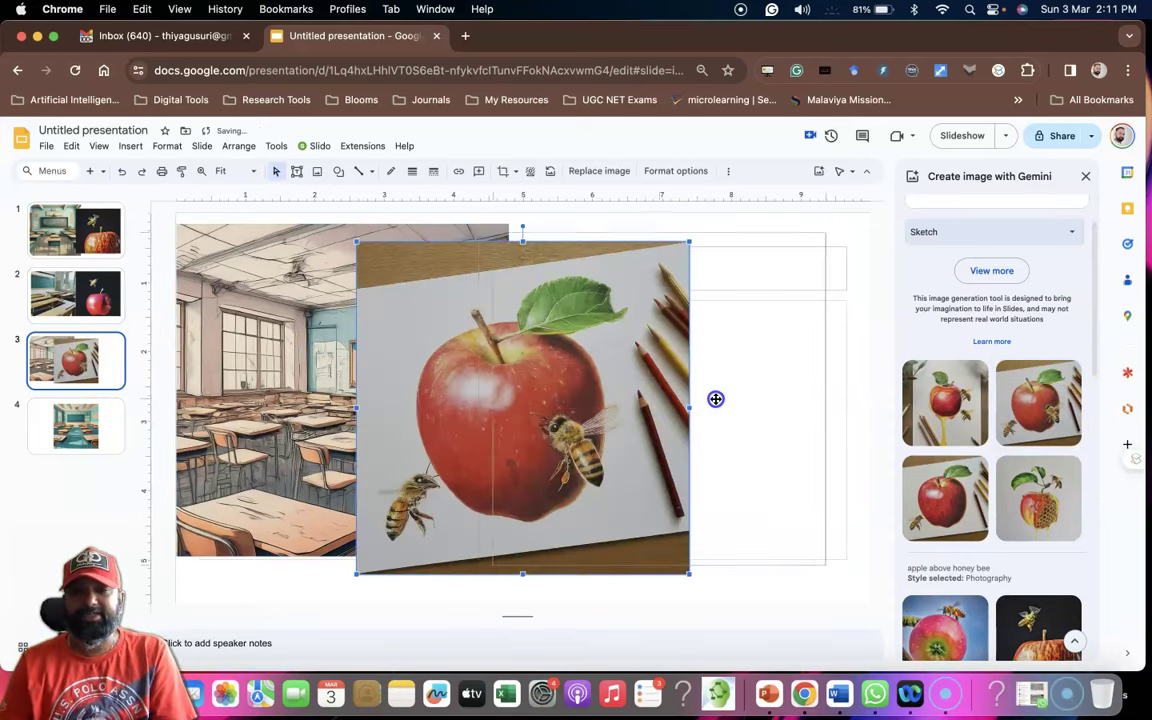
On slide 4, move the classroom image left and add the honeycomb apple sketch on the right.
{"action": "left_click", "coordinate": [100, 430]}
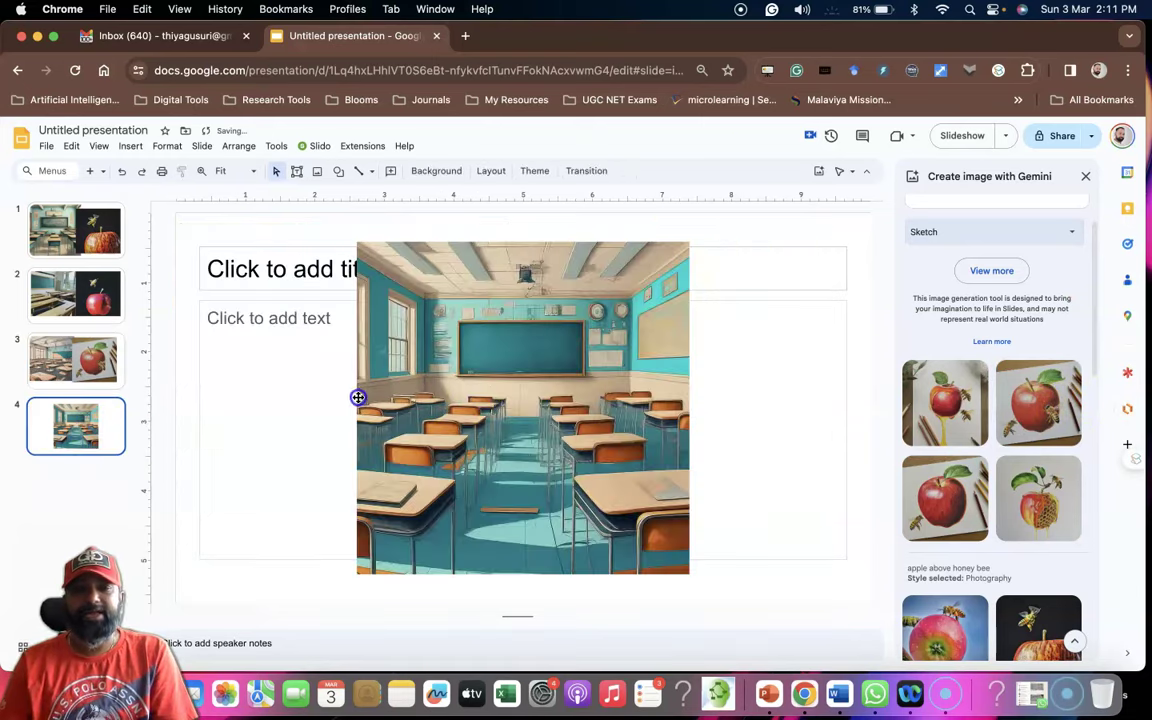
{"action": "left_click_drag", "start_coordinate": [358, 397], "coordinate": [203, 397]}
{"action": "left_click", "coordinate": [1043, 496]}
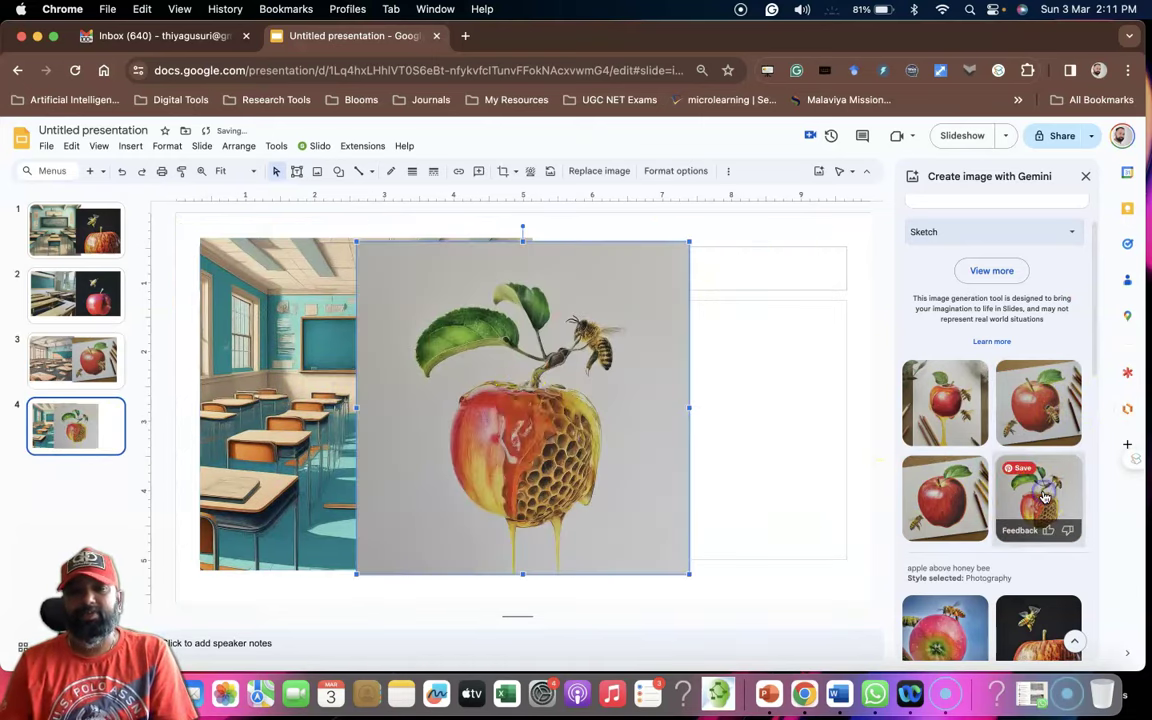
{"action": "left_click_drag", "start_coordinate": [522, 398], "coordinate": [683, 407]}
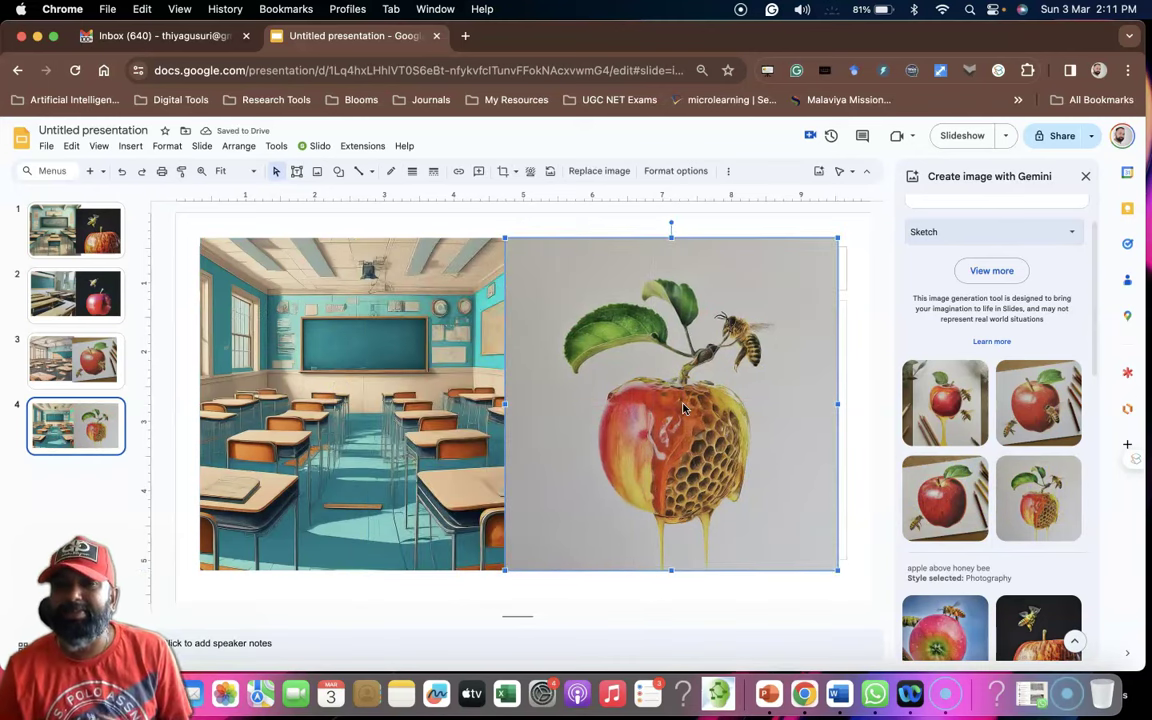